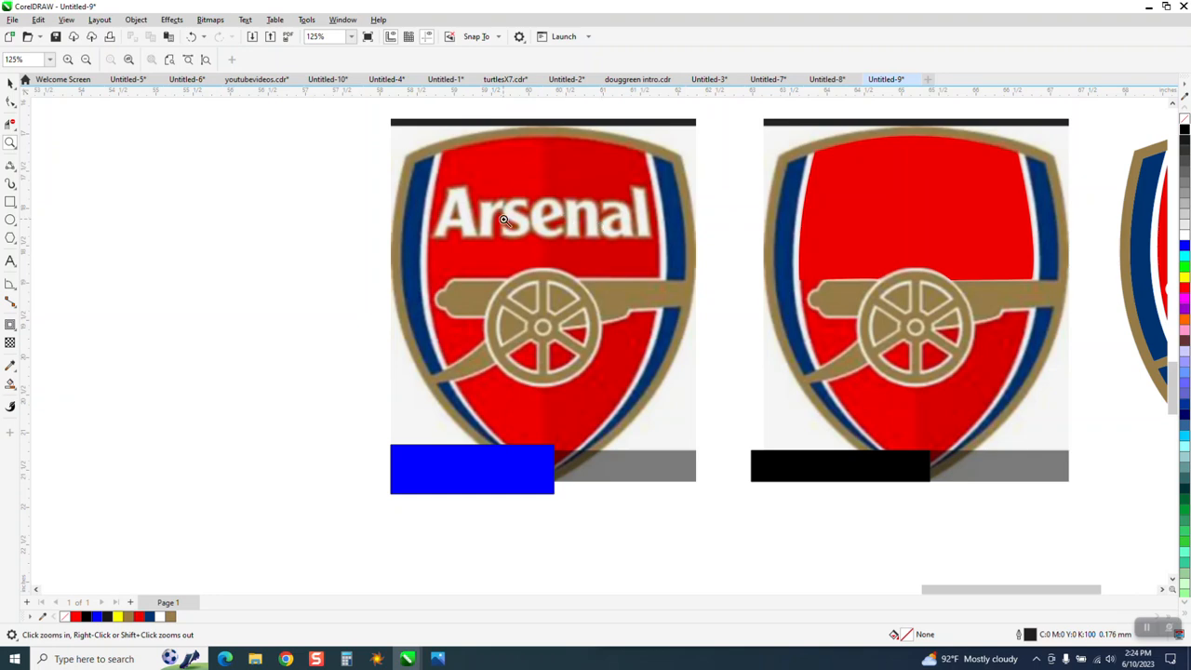
# Step: Examine the original Arsenal badge, the copy without lettering and the redrawn vector shield beside them
pyautogui.scroll(-1, 493, 223)
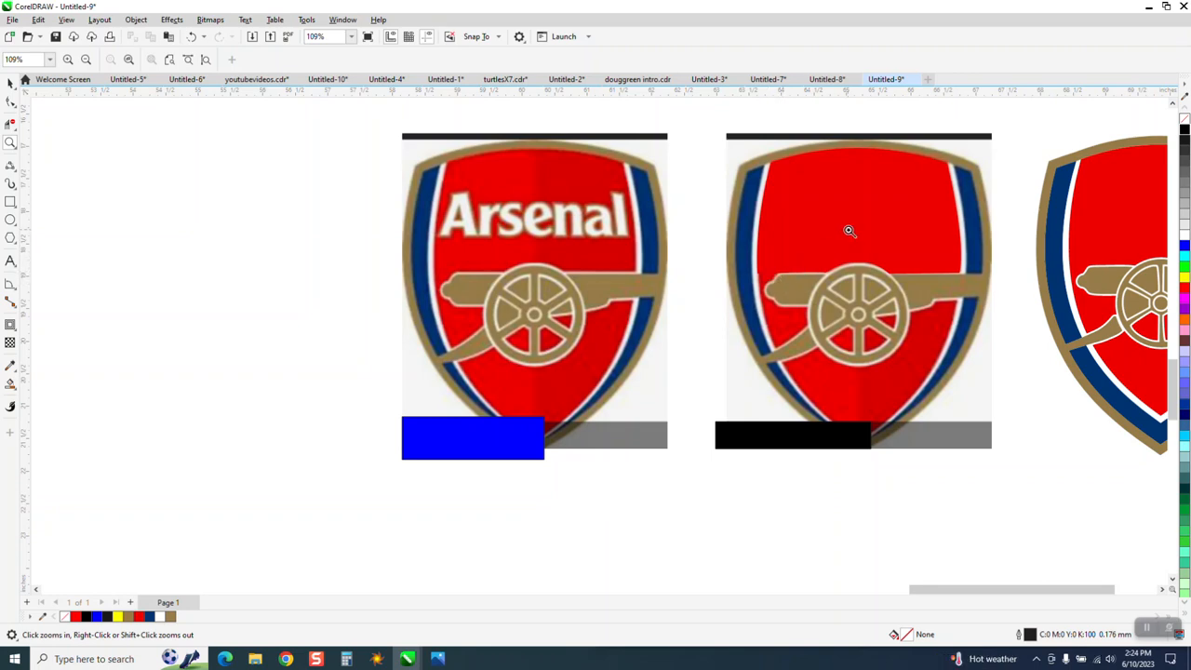
pyautogui.click(9, 142)
pyautogui.rightClick(686, 243)
pyautogui.moveTo(952, 188); pyautogui.dragTo(1148, 430)
pyautogui.rightClick(903, 308)
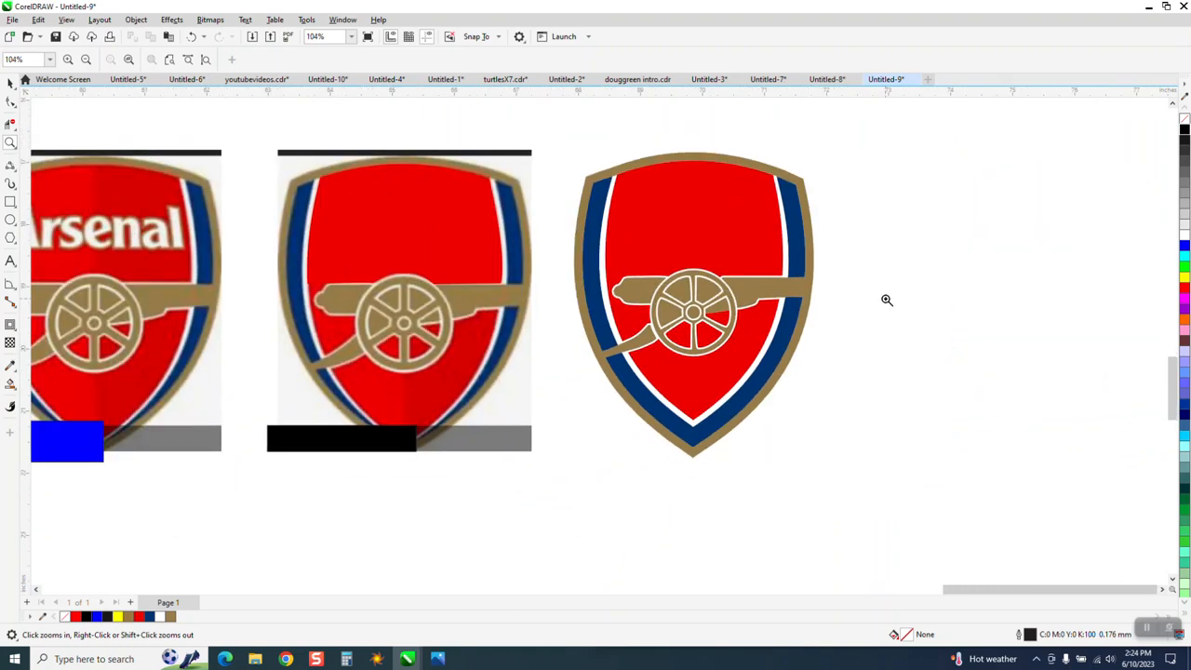
pyautogui.rightClick(886, 299)
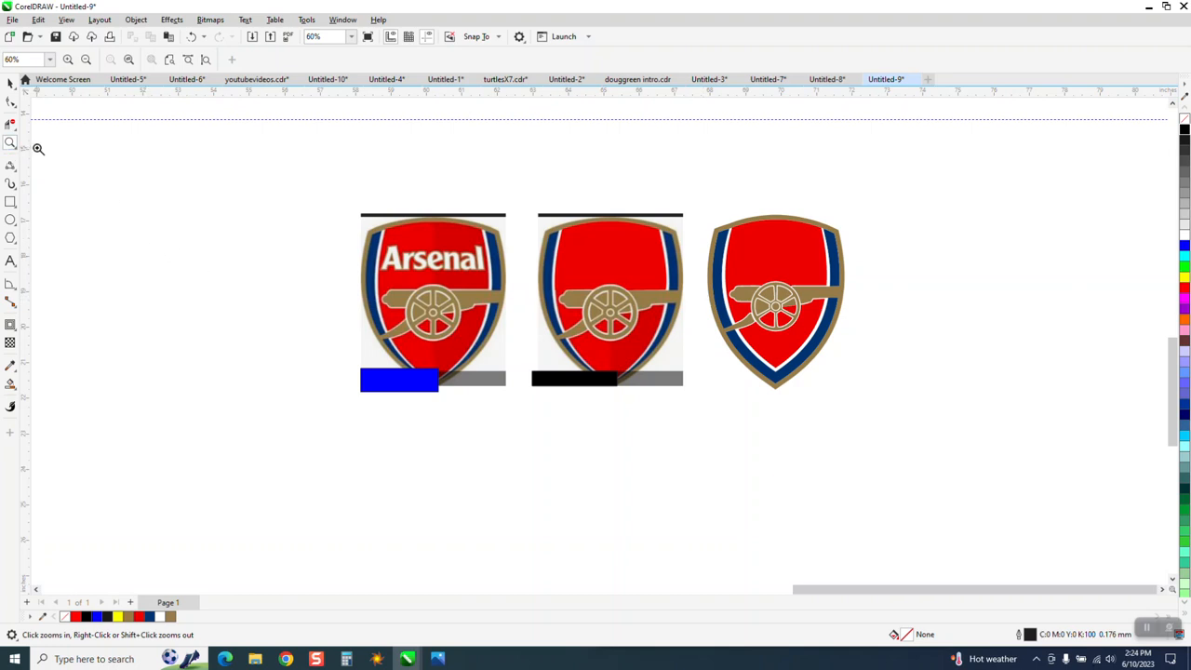
pyautogui.moveTo(329, 211); pyautogui.dragTo(621, 374)
pyautogui.click(10, 83)
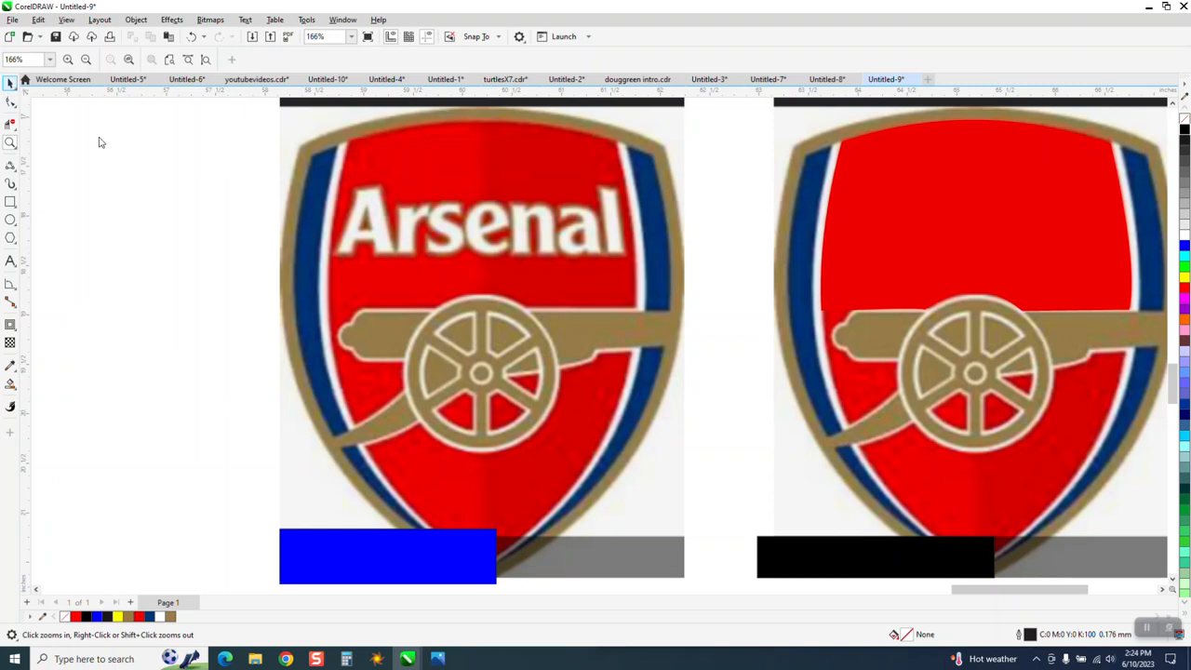
# Step: Duplicate the leftmost Arsenal badge image with its blue rectangle, placing the copy 5 inches to the left of the original
pyautogui.scroll(-3, 321, 254)
pyautogui.moveTo(272, 160); pyautogui.dragTo(549, 476)
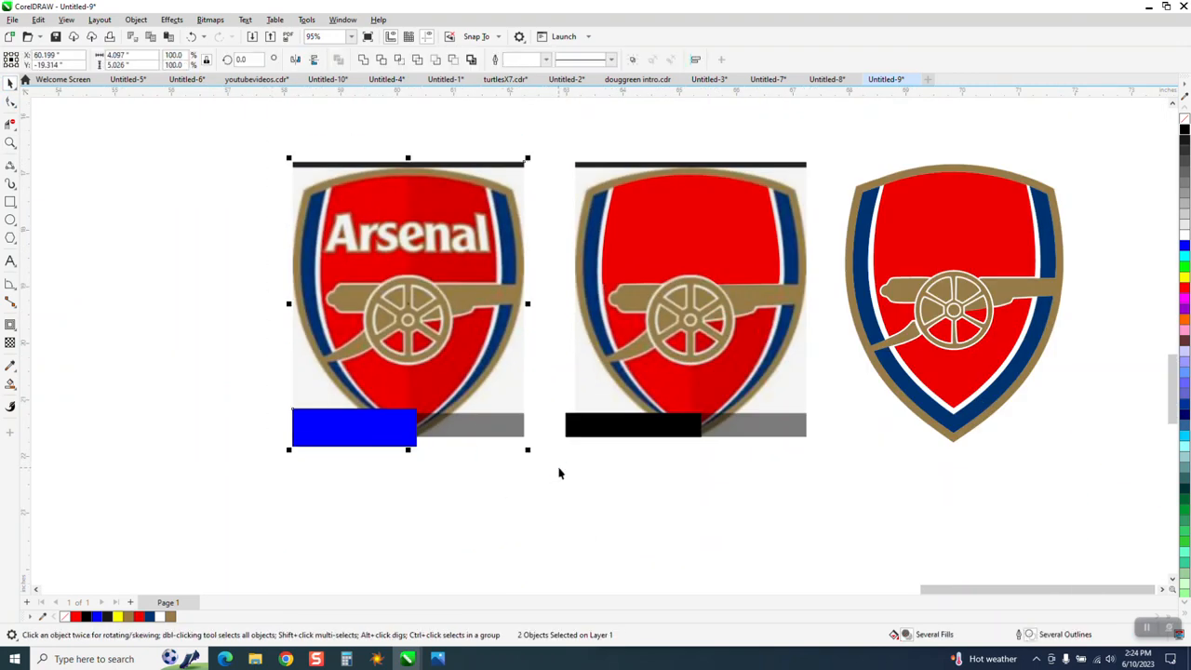
pyautogui.hotkey('ctrl', 'd')
pyautogui.scroll(-1, 261, 539)
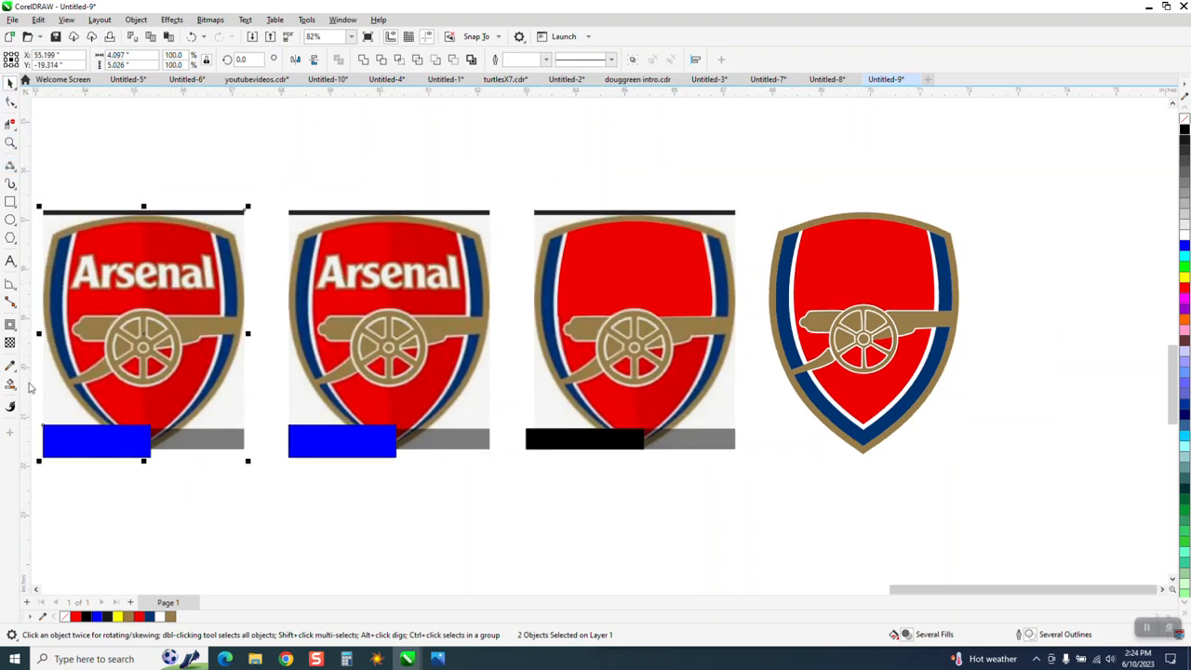
pyautogui.click(10, 324)
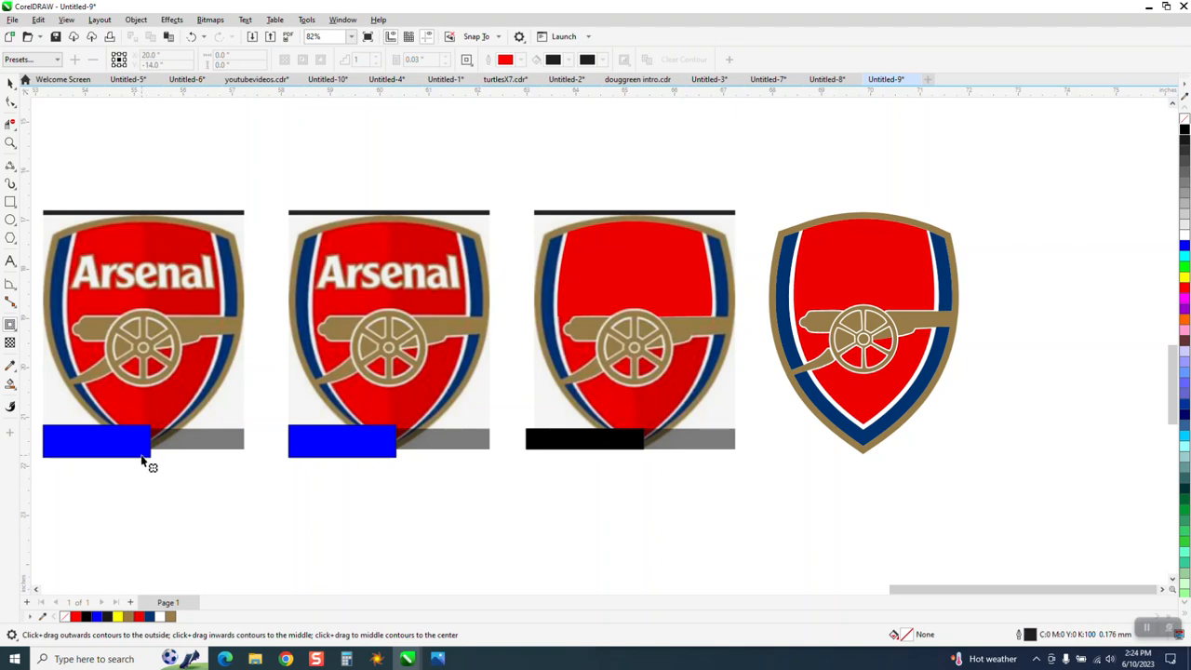
pyautogui.click(11, 82)
# Step: Trace the upper edge of the copied badge's red field with a 3-Point Curve about 2.79 inches wide and 0.22 inches high
pyautogui.scroll(-1, 200, 255)
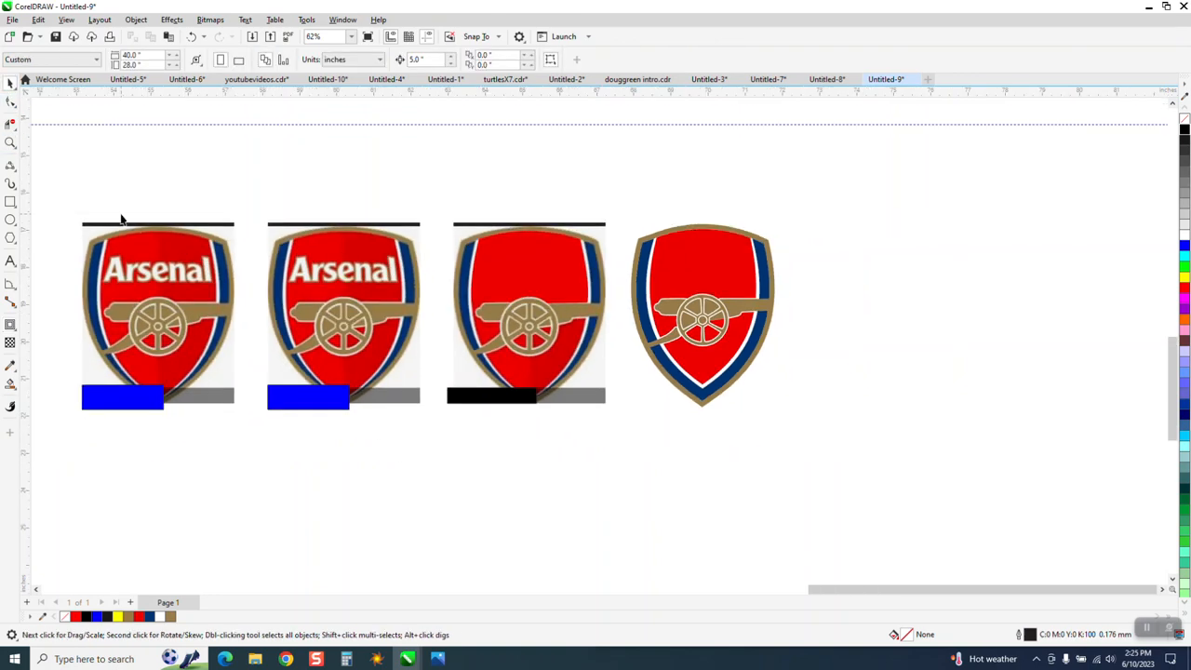
pyautogui.click(10, 142)
pyautogui.moveTo(70, 209); pyautogui.dragTo(250, 381)
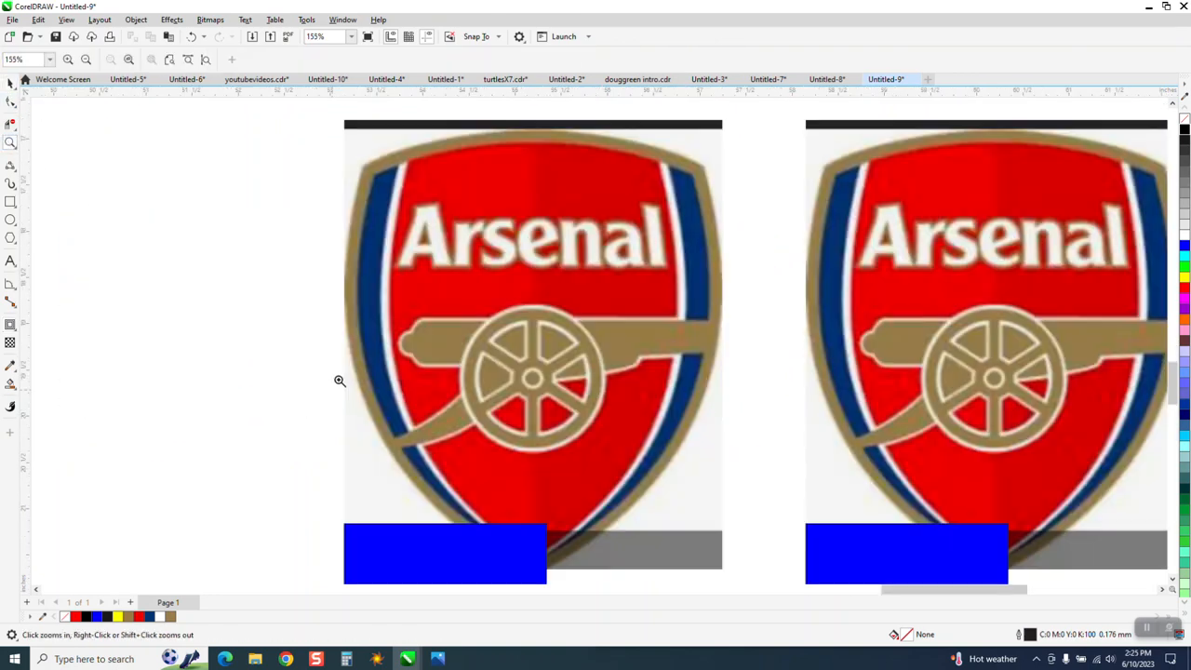
pyautogui.click(14, 179)
pyautogui.click(67, 245)
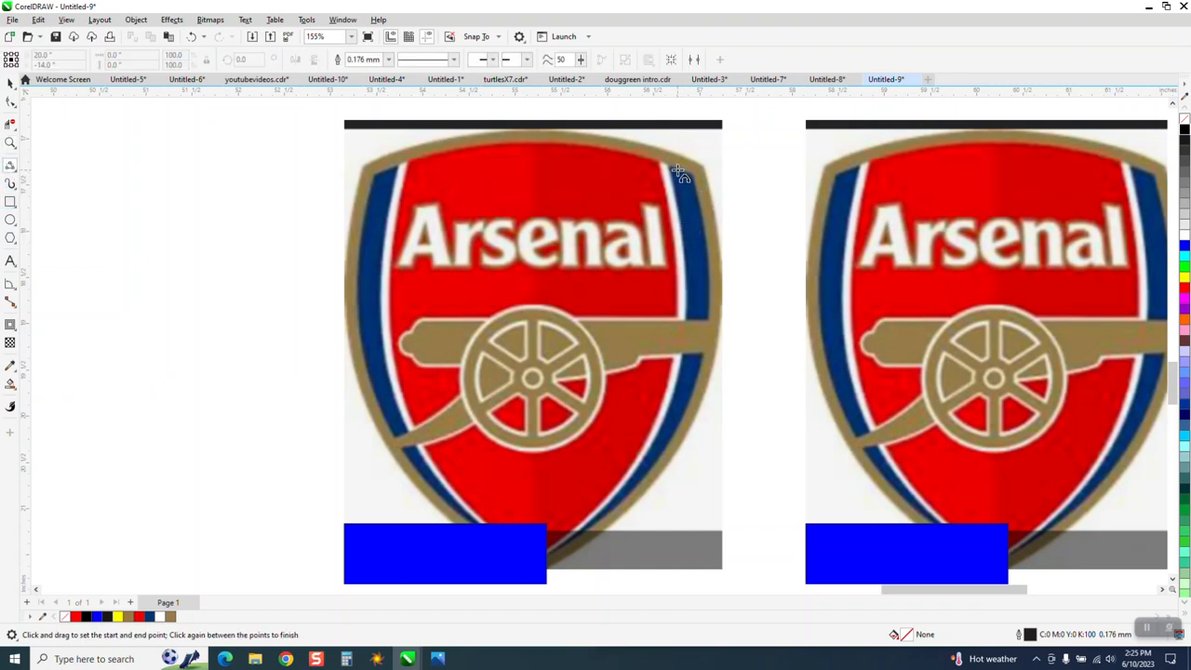
pyautogui.moveTo(664, 164); pyautogui.dragTo(402, 166)
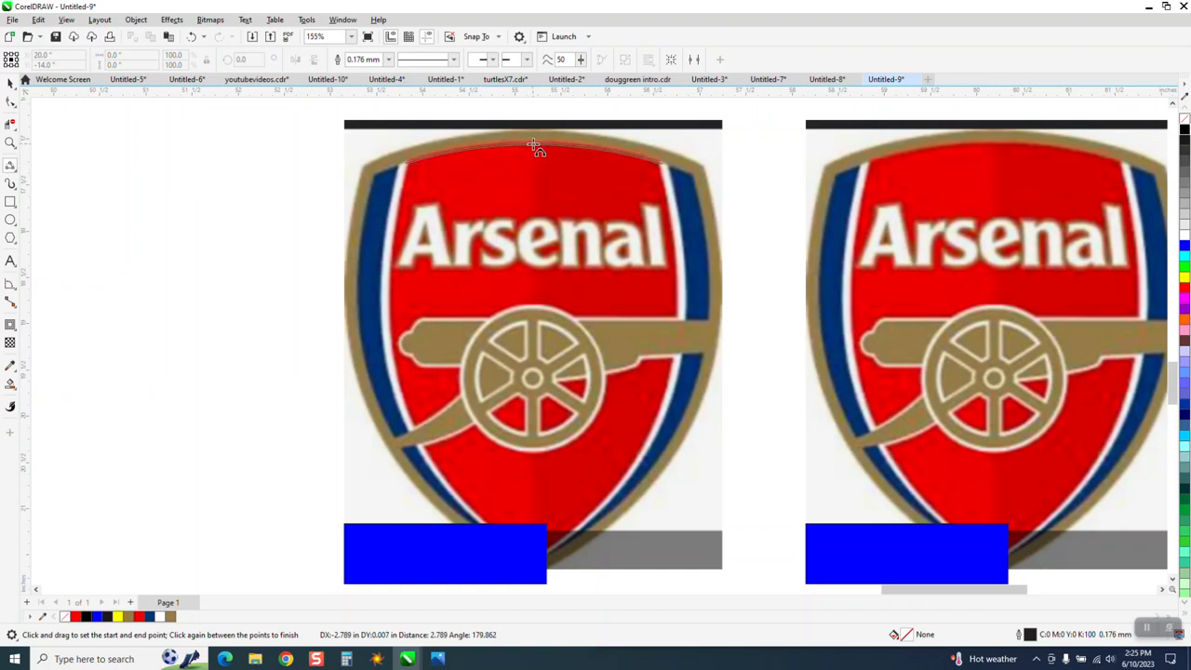
pyautogui.click(535, 146)
# Step: Trace the red field's right edge down to the cannon barrel and its left edge down to the cannon's trail with 3-point curves
pyautogui.moveTo(664, 165); pyautogui.dragTo(677, 320)
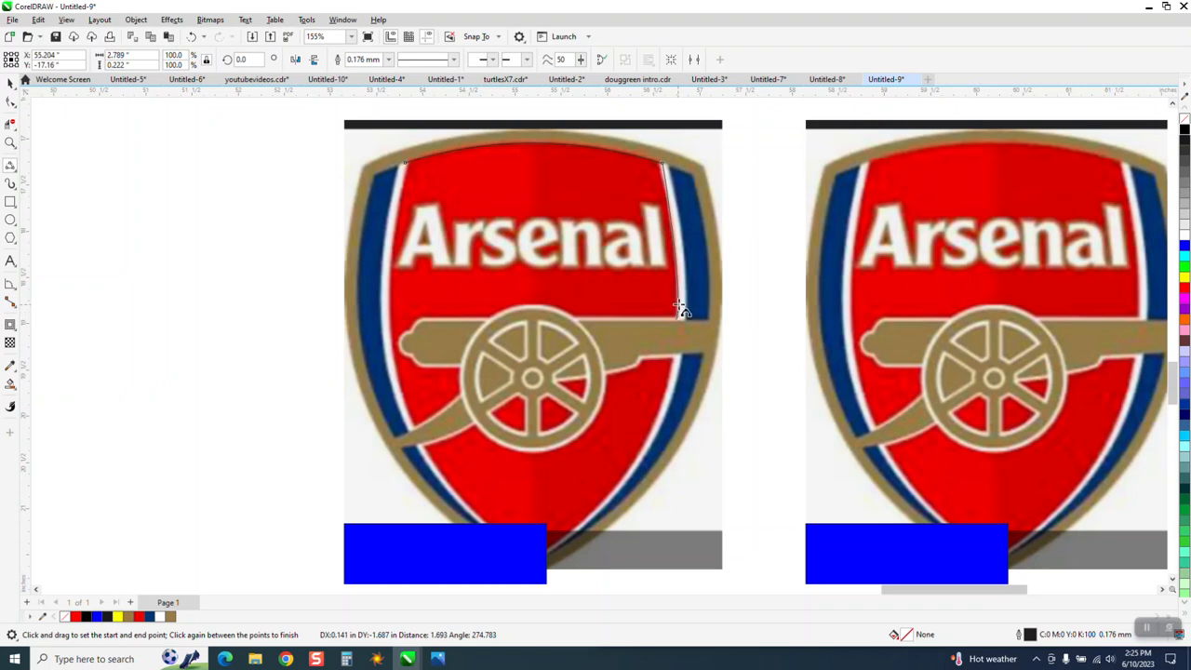
pyautogui.click(685, 303)
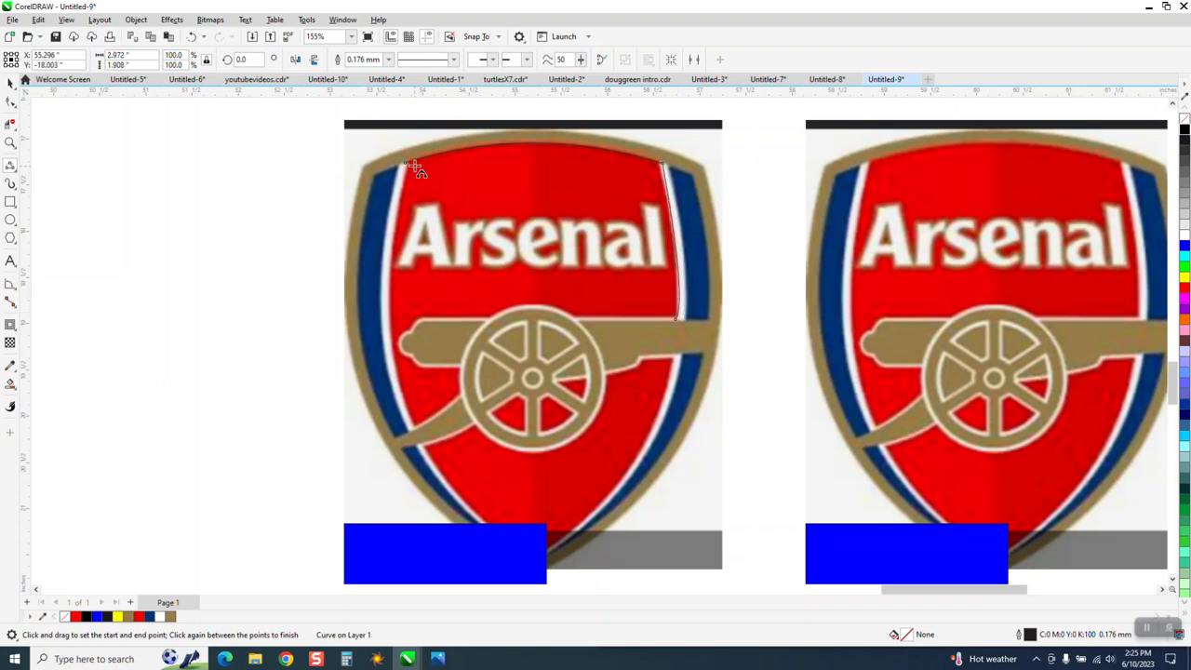
pyautogui.moveTo(407, 162); pyautogui.dragTo(417, 433)
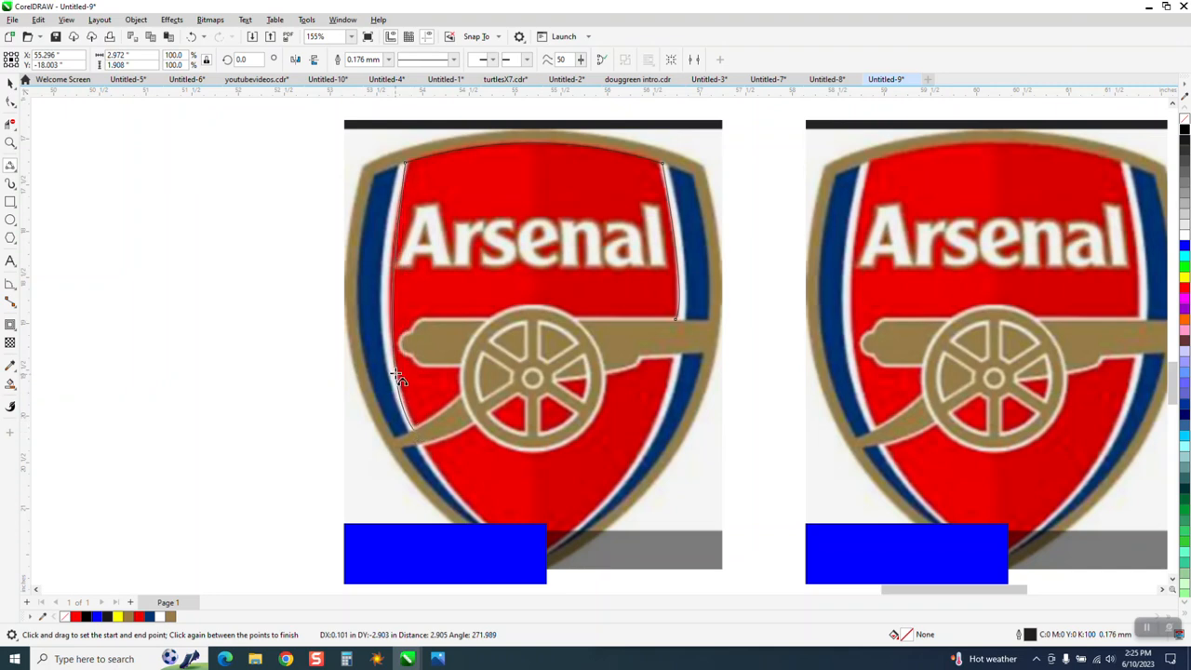
pyautogui.click(394, 342)
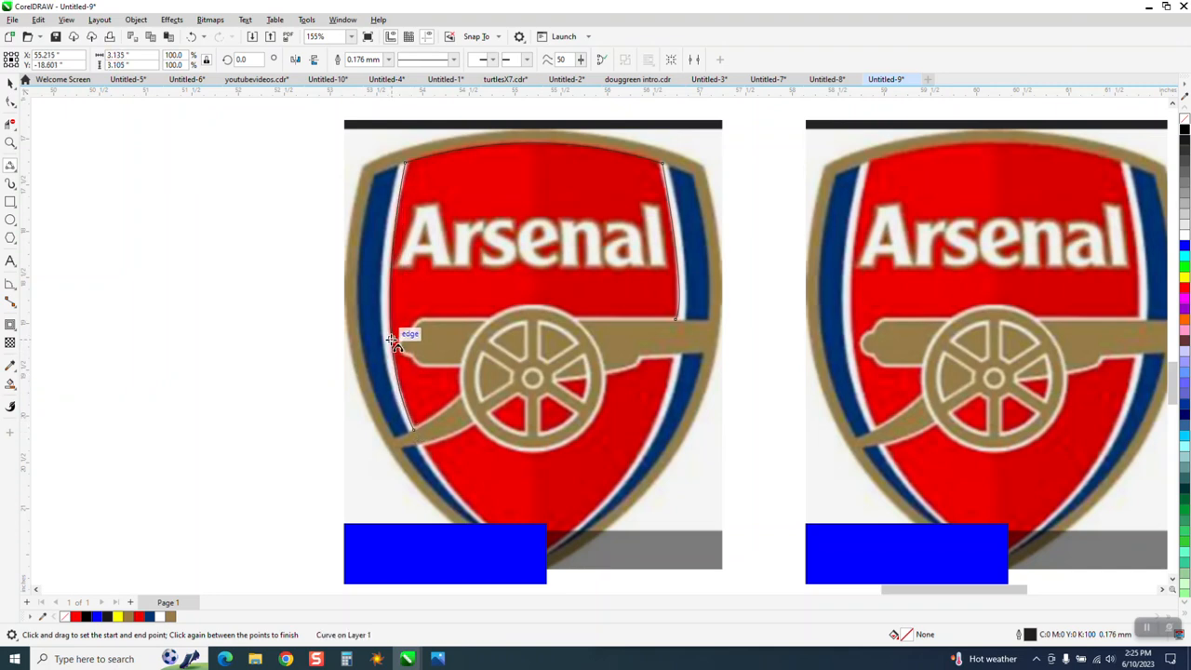
# Step: Trace the barrel's upper edge with a 3-point curve about 2.75 inches wide and the wheel's top with an arc about 0.99 inches wide
pyautogui.click(9, 145)
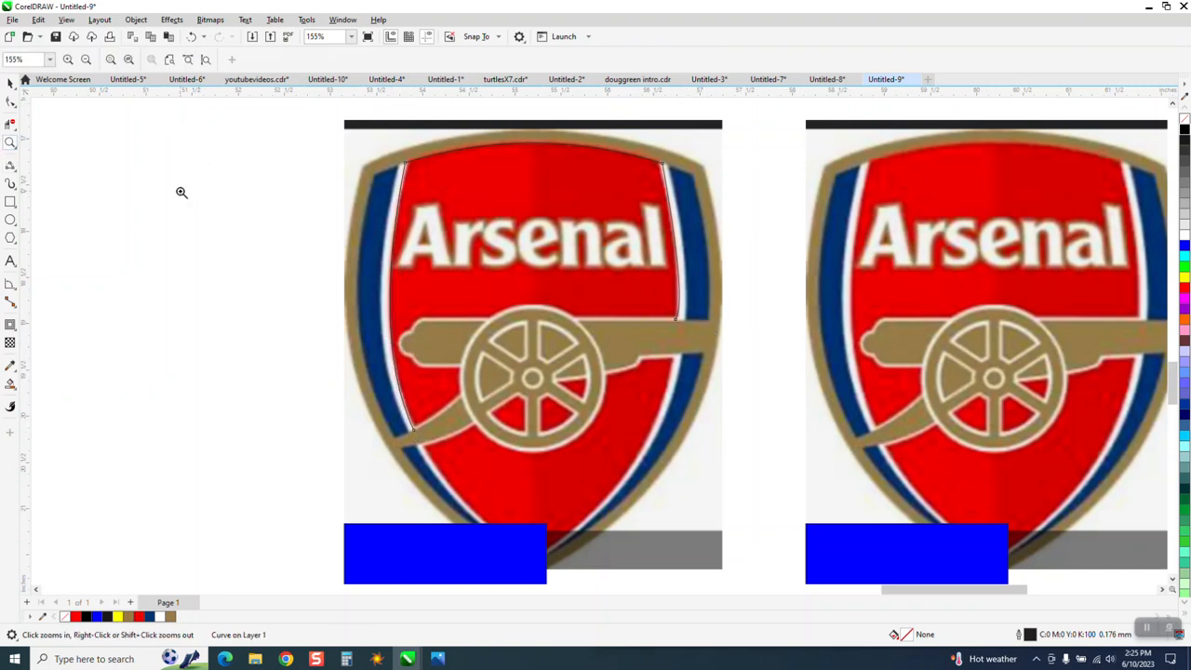
pyautogui.click(515, 342)
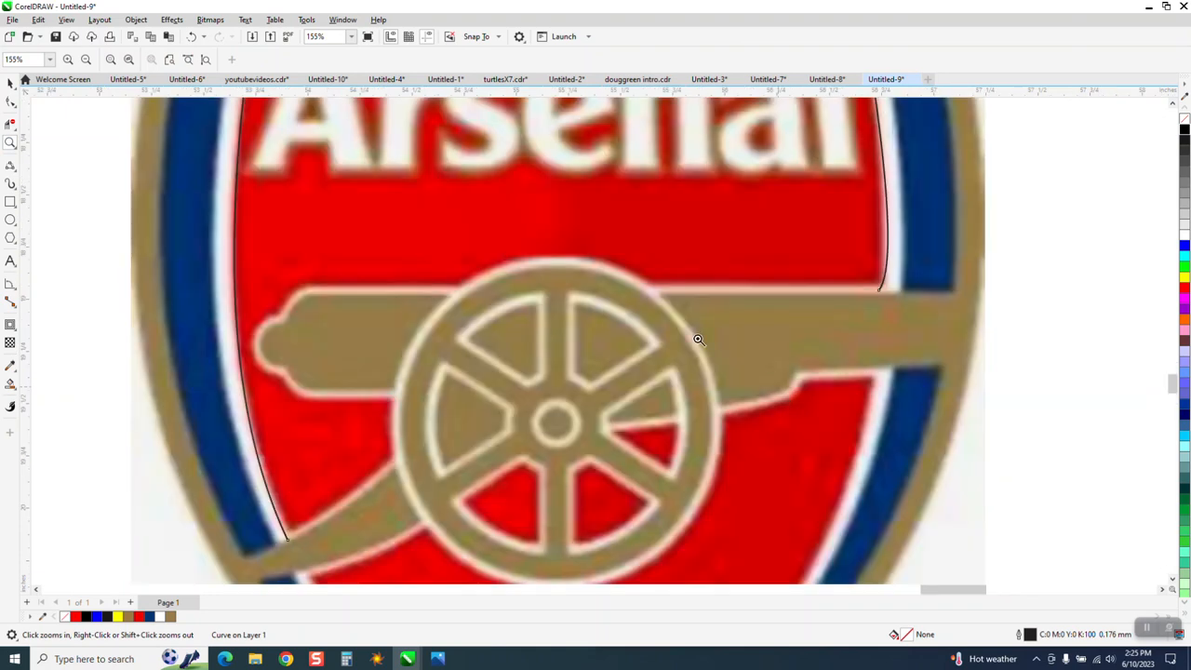
pyautogui.click(12, 167)
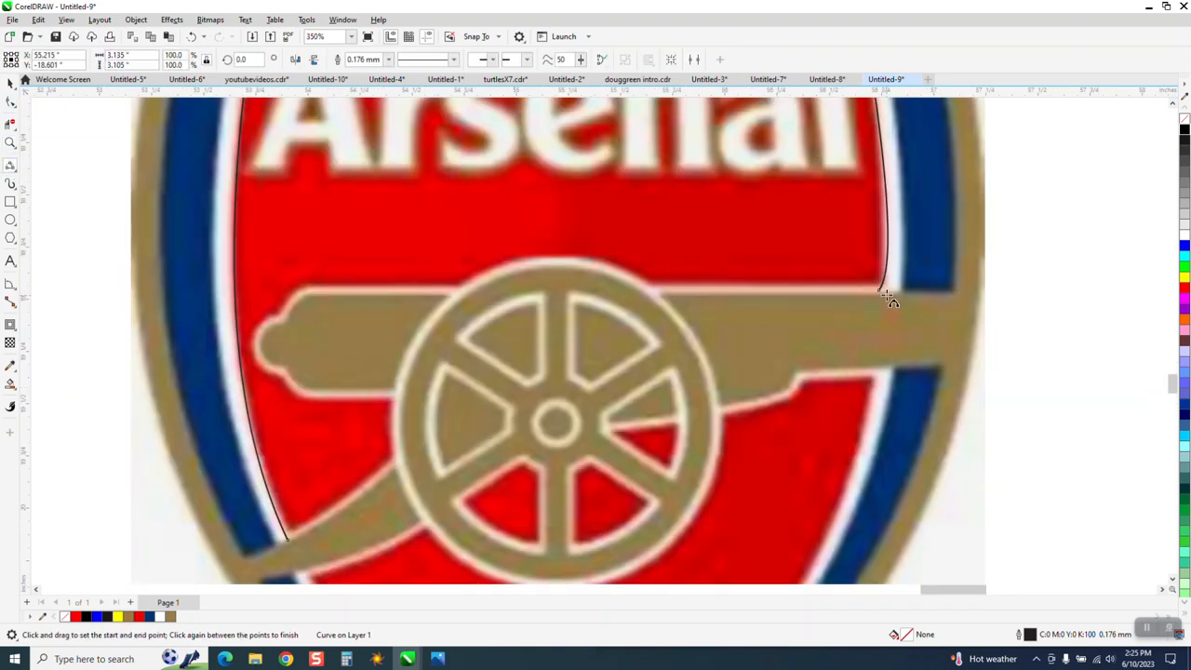
pyautogui.moveTo(880, 287); pyautogui.dragTo(308, 290)
pyautogui.click(310, 292)
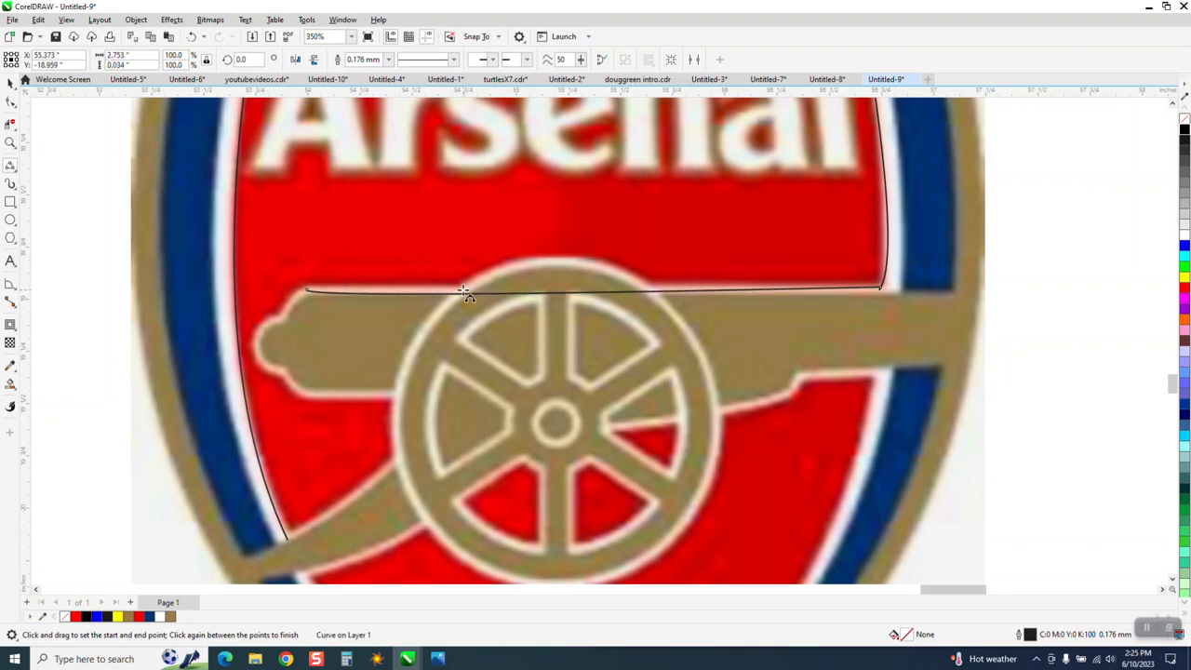
pyautogui.moveTo(453, 293); pyautogui.dragTo(656, 290)
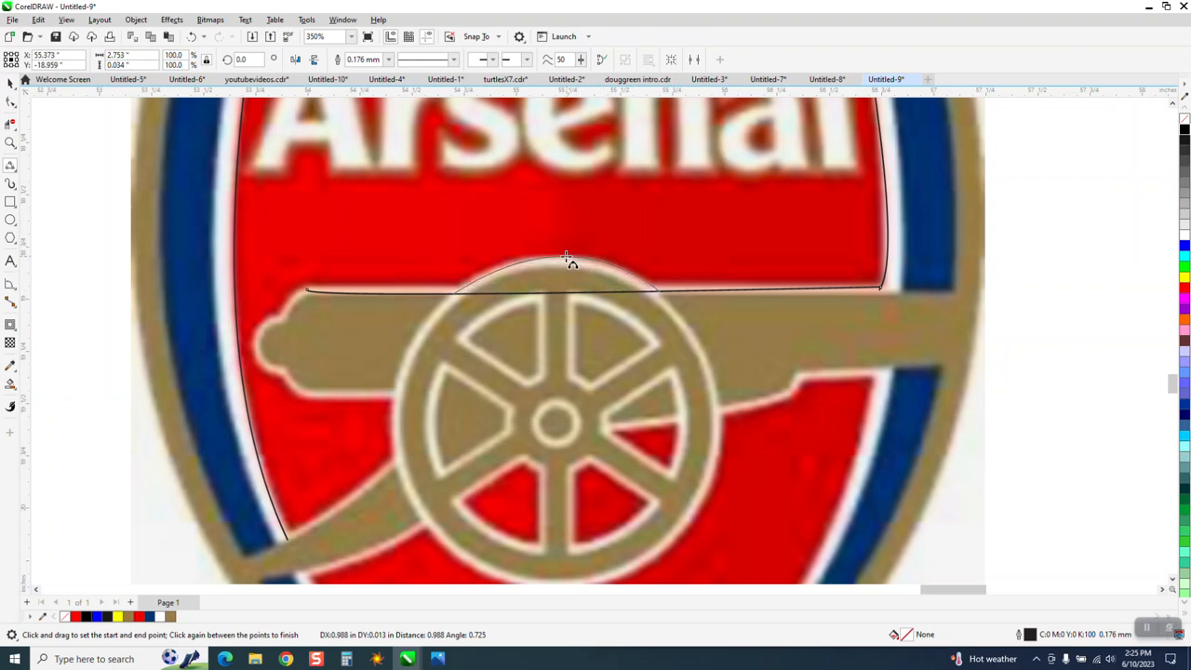
pyautogui.click(556, 257)
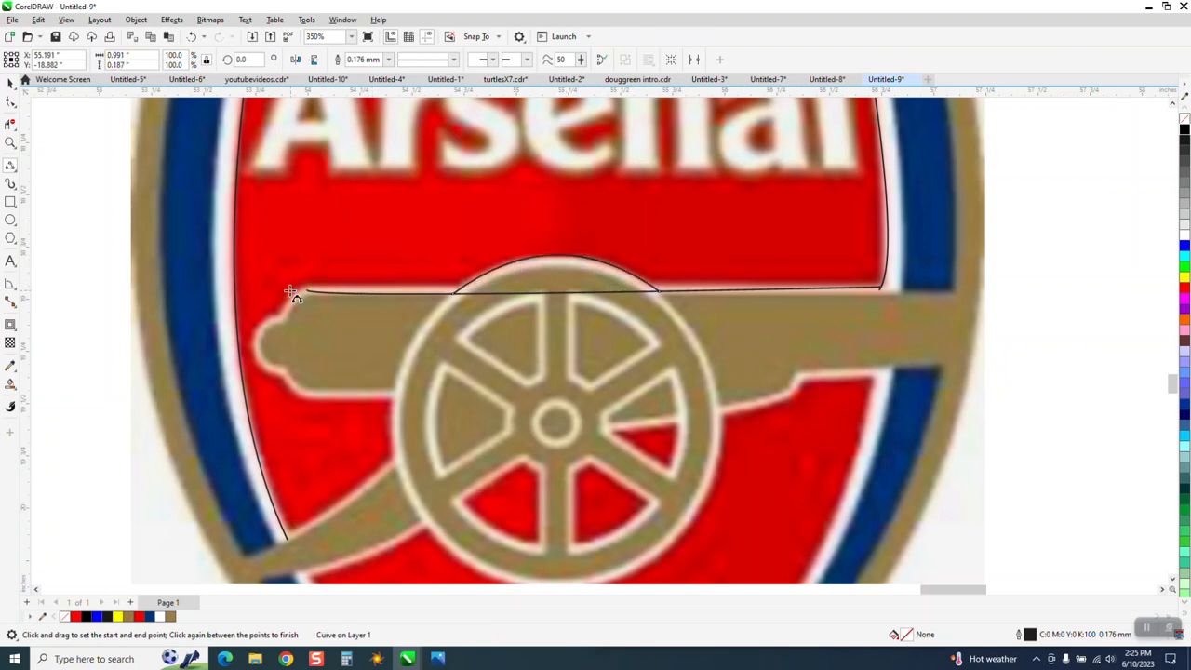
# Step: Straighten the barrel's upper line by editing its nodes, and move its left end node up onto the barrel's edge
pyautogui.click(9, 143)
pyautogui.moveTo(176, 251); pyautogui.dragTo(489, 357)
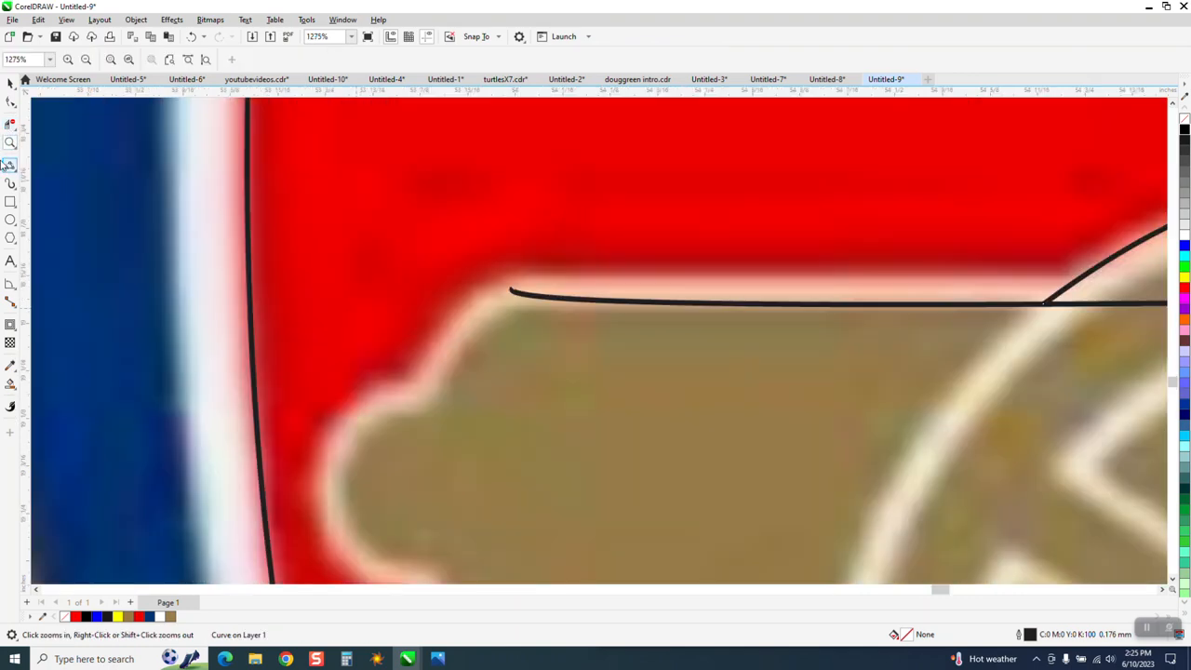
pyautogui.click(9, 103)
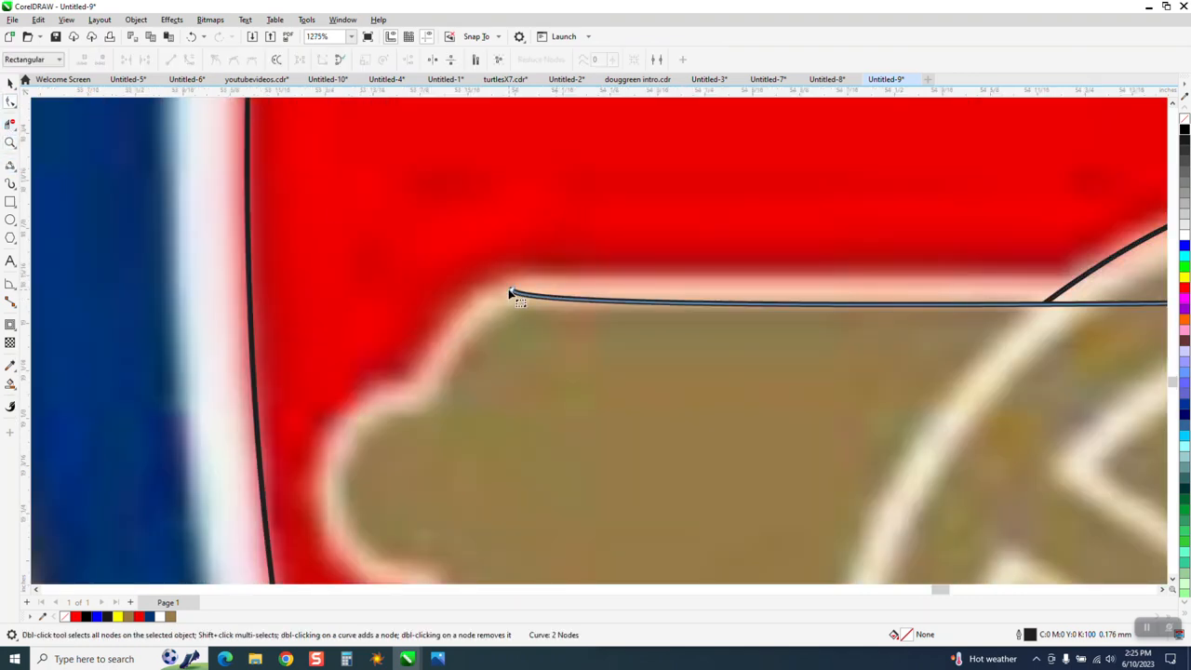
pyautogui.click(513, 295)
pyautogui.click(514, 293)
pyautogui.moveTo(493, 313); pyautogui.dragTo(548, 284)
pyautogui.click(657, 289)
pyautogui.click(515, 292)
pyautogui.moveTo(515, 291); pyautogui.dragTo(519, 282)
pyautogui.scroll(-2, 485, 284)
pyautogui.scroll(-2, 484, 284)
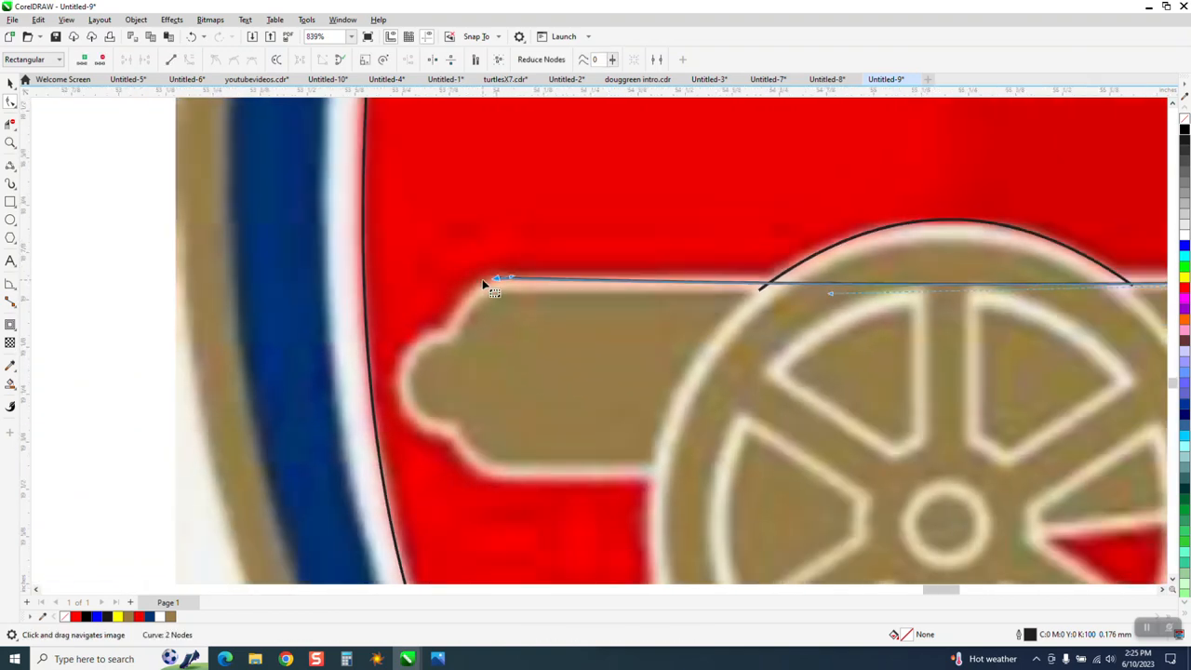
# Step: Trace around the barrel's rounded left end, along its underside, down the wheel rim and along the trail's upper edge with 3-point curves
pyautogui.click(14, 173)
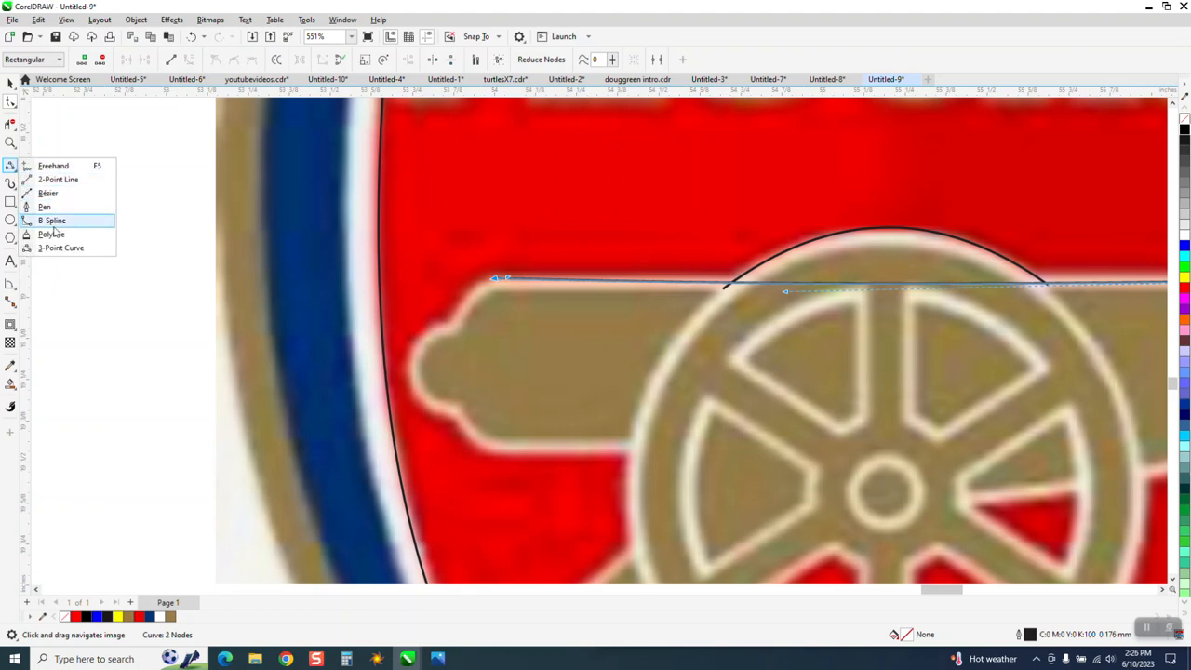
pyautogui.click(66, 251)
pyautogui.moveTo(493, 278); pyautogui.dragTo(494, 444)
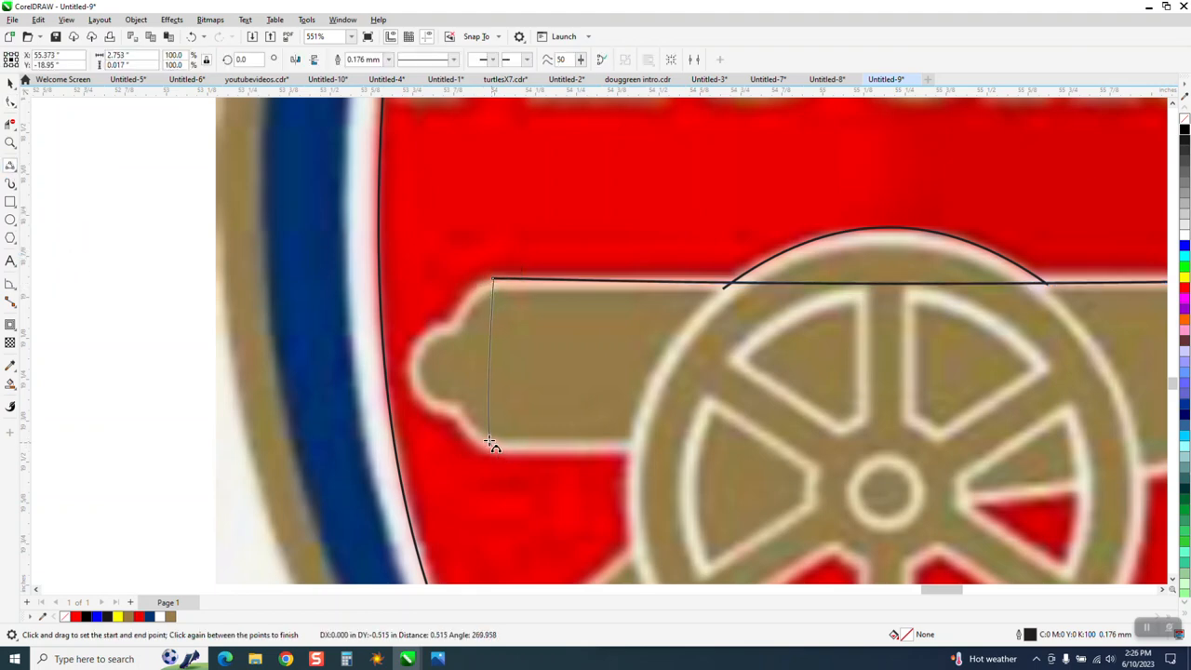
pyautogui.click(407, 382)
pyautogui.moveTo(494, 445); pyautogui.dragTo(521, 518)
pyautogui.click(631, 448)
pyautogui.scroll(-2, 637, 547)
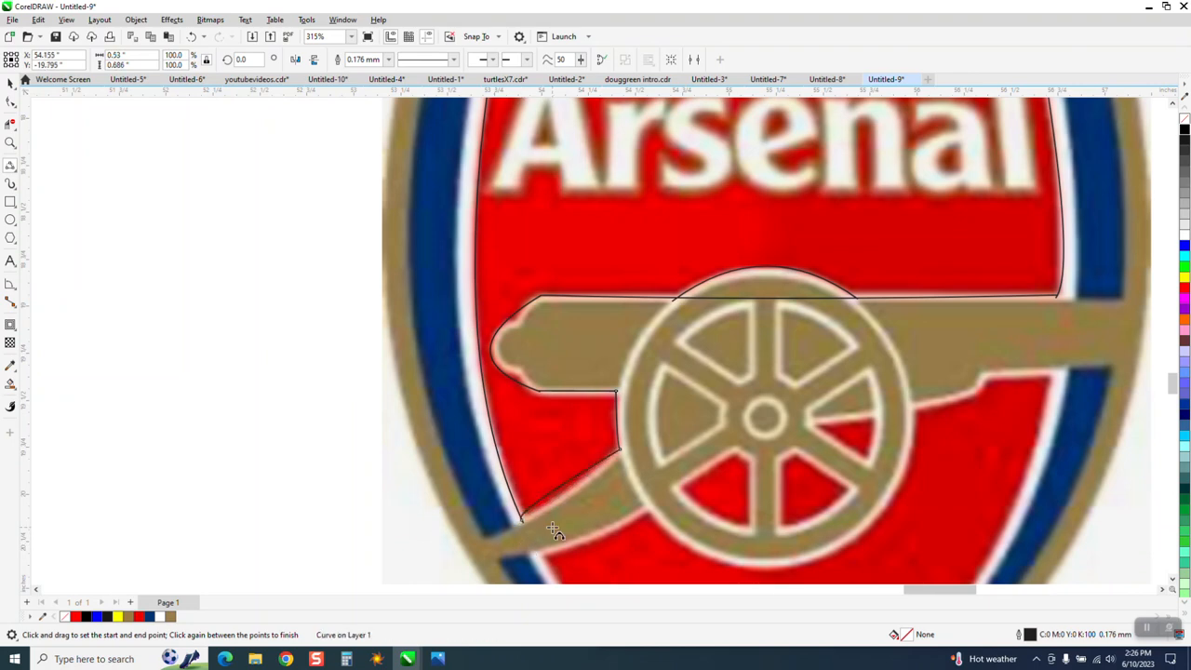
# Step: Reshape the curve along the trail's upper edge by adjusting its node handles so that it follows the trail in a straight line
pyautogui.click(10, 143)
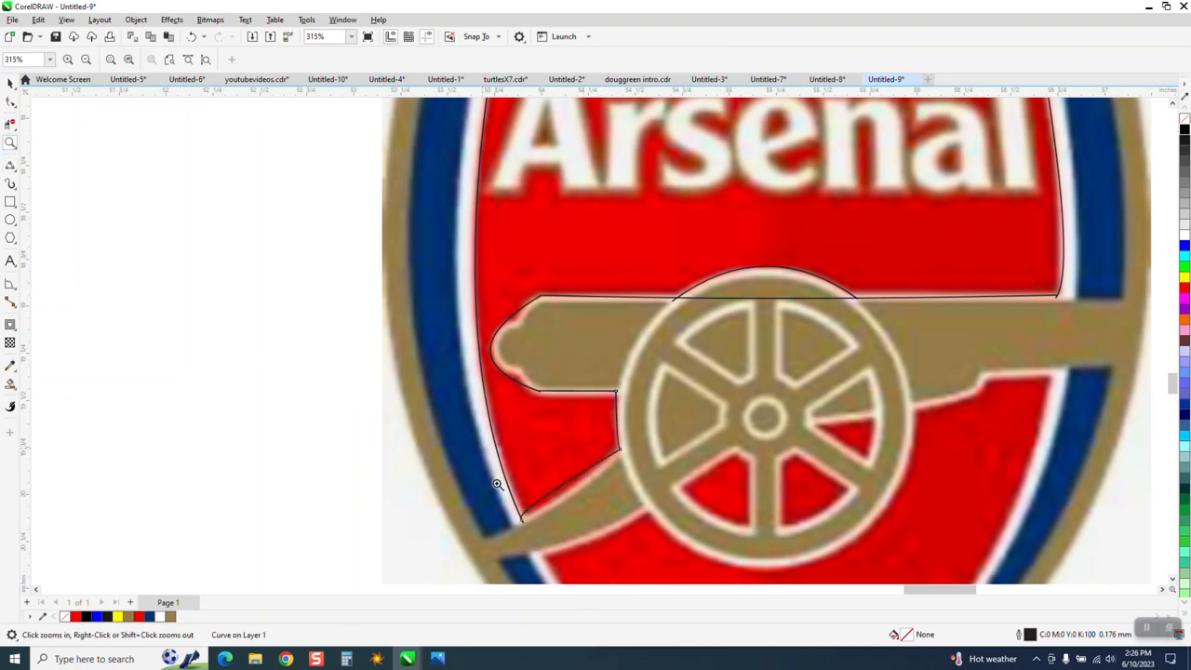
pyautogui.moveTo(481, 453); pyautogui.dragTo(711, 534)
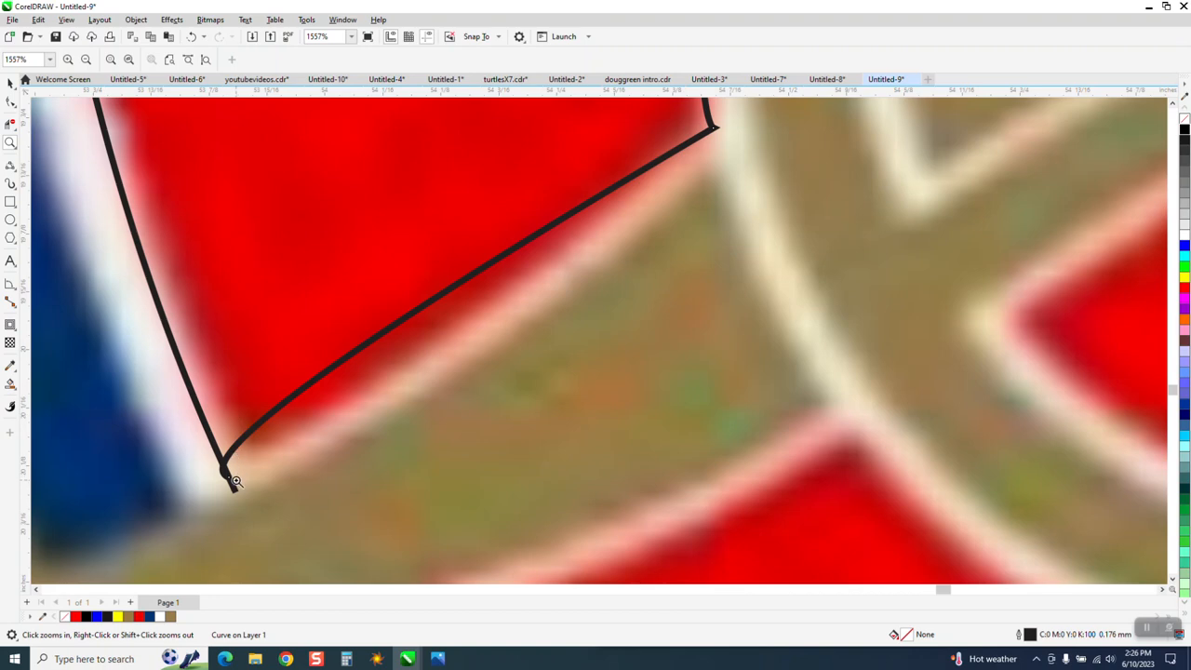
pyautogui.click(9, 102)
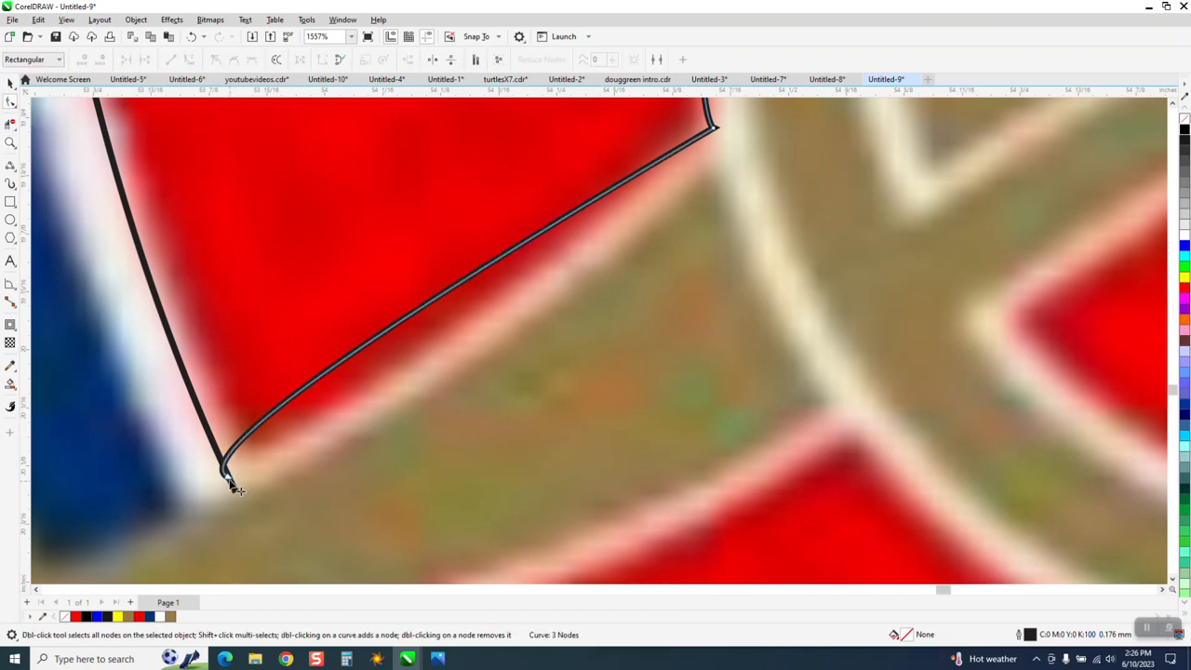
pyautogui.moveTo(189, 462); pyautogui.dragTo(462, 346)
pyautogui.scroll(-3, 460, 340)
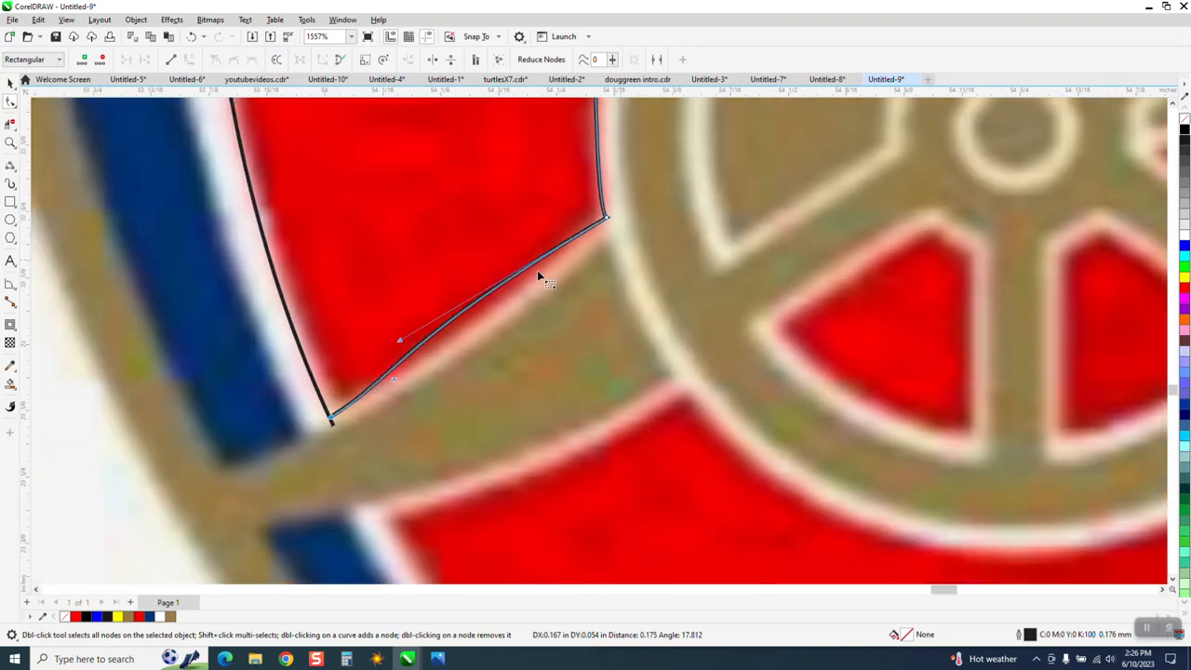
pyautogui.click(400, 341)
pyautogui.moveTo(400, 344); pyautogui.dragTo(432, 366)
pyautogui.scroll(-2, 381, 447)
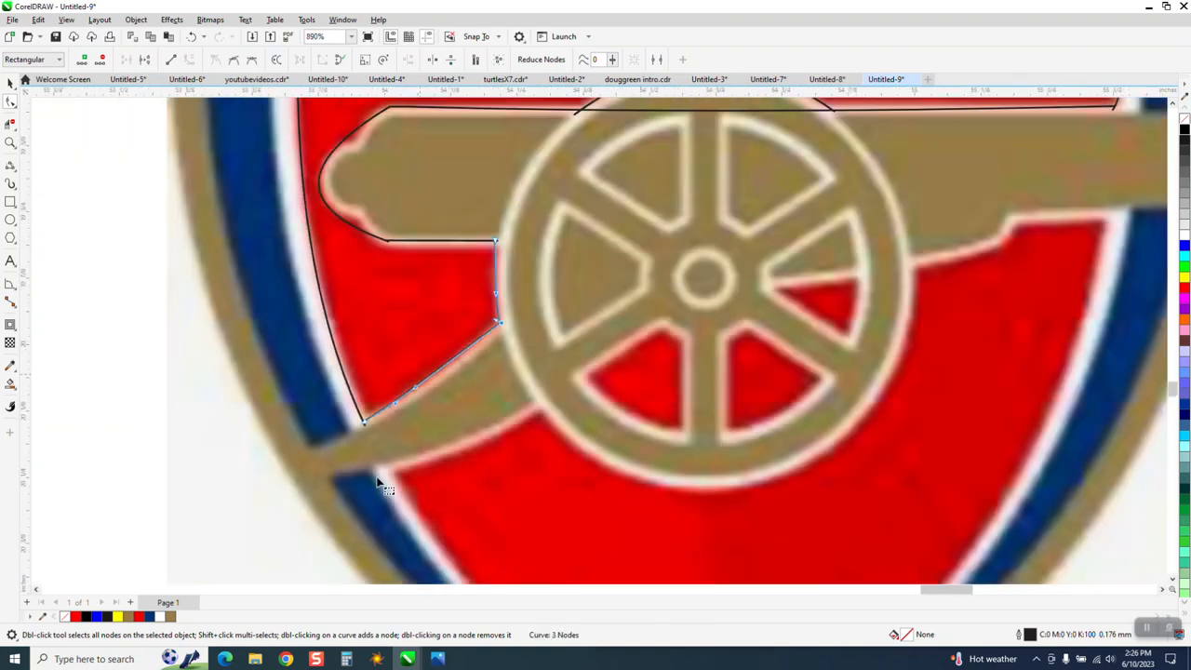
# Step: Move the lower end node of the outer outline onto the tip of the curve tracing the trail's upper edge
pyautogui.click(365, 424)
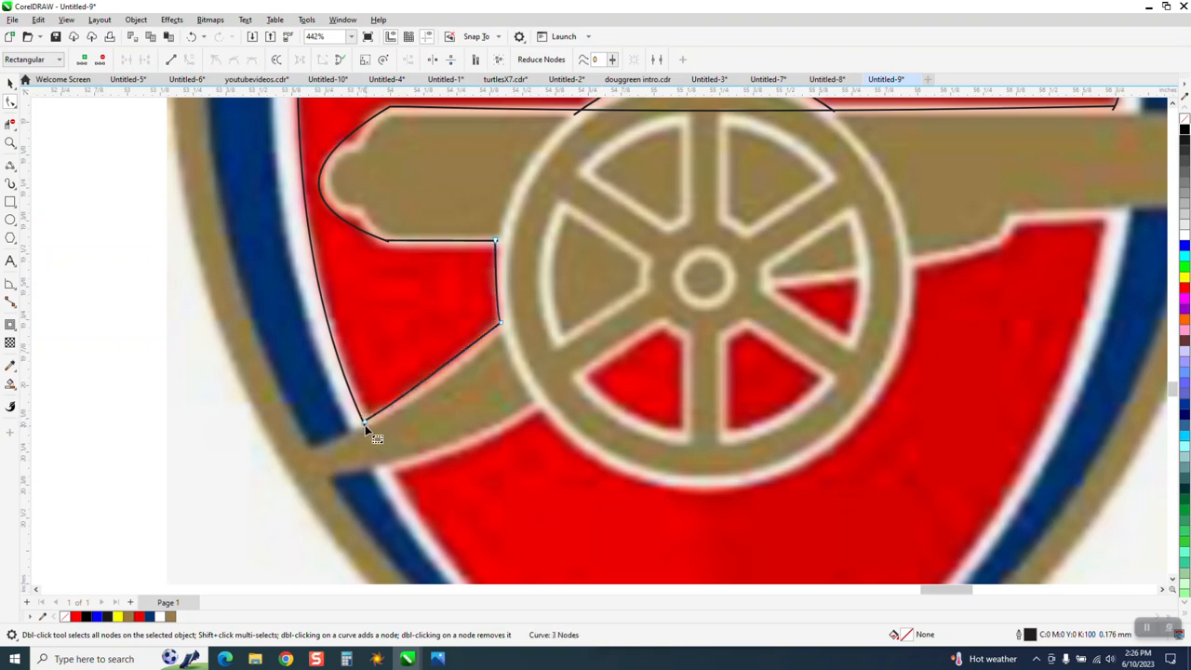
pyautogui.click(365, 426)
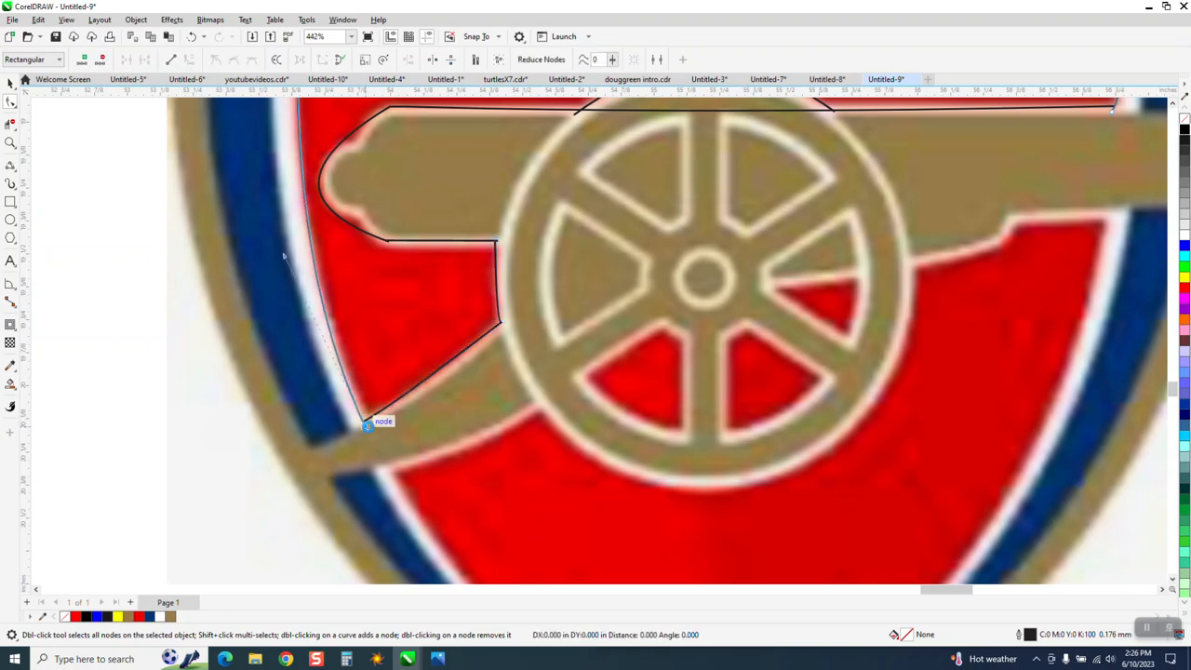
pyautogui.click(12, 147)
pyautogui.moveTo(266, 384); pyautogui.dragTo(470, 470)
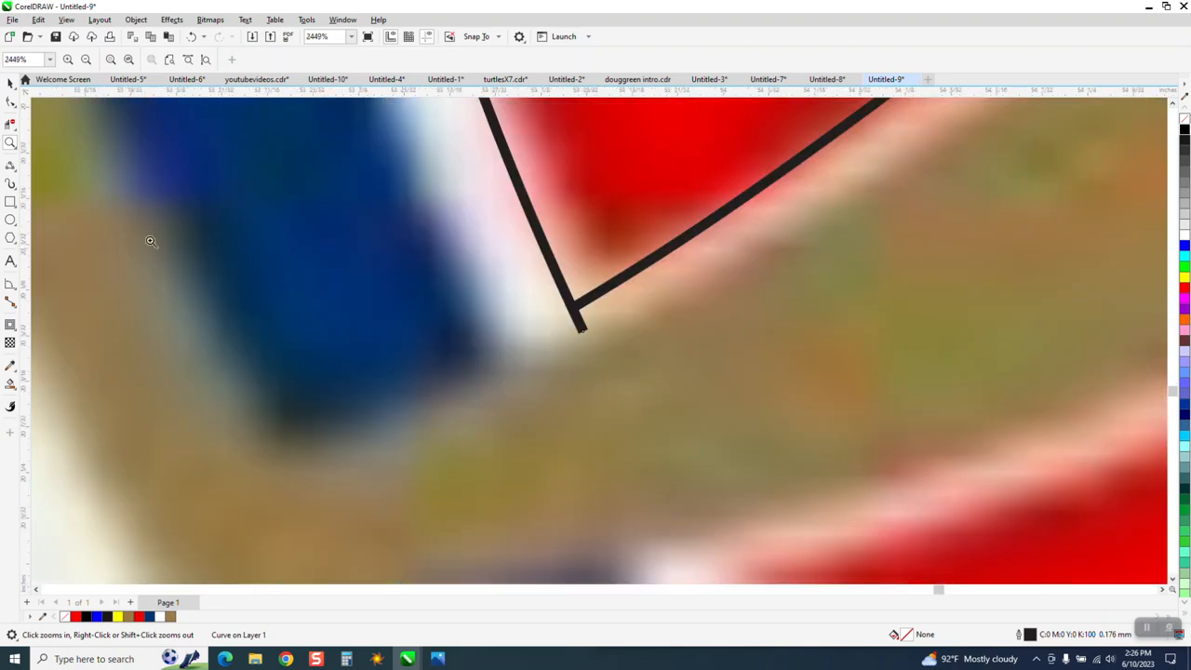
pyautogui.click(11, 102)
pyautogui.moveTo(581, 332); pyautogui.dragTo(598, 317)
pyautogui.scroll(-4, 236, 465)
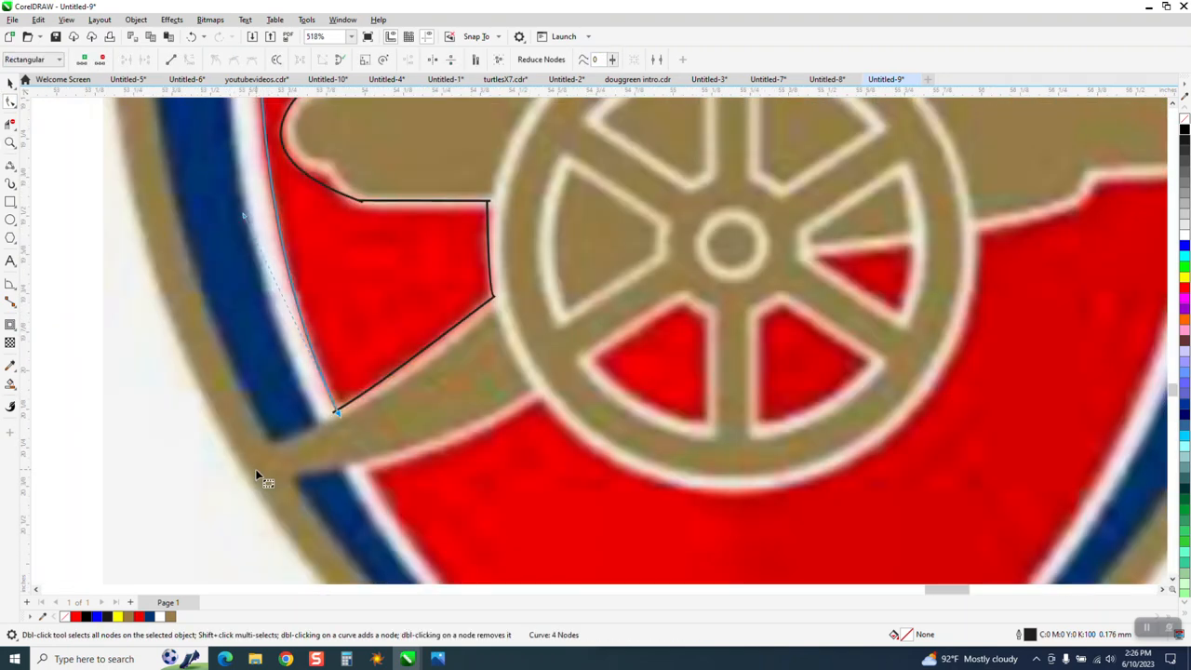
# Step: Add two nodes to the upper part of the barrel's rounded-end curve, and undo the reshaping tried between them
pyautogui.scroll(-3, 258, 476)
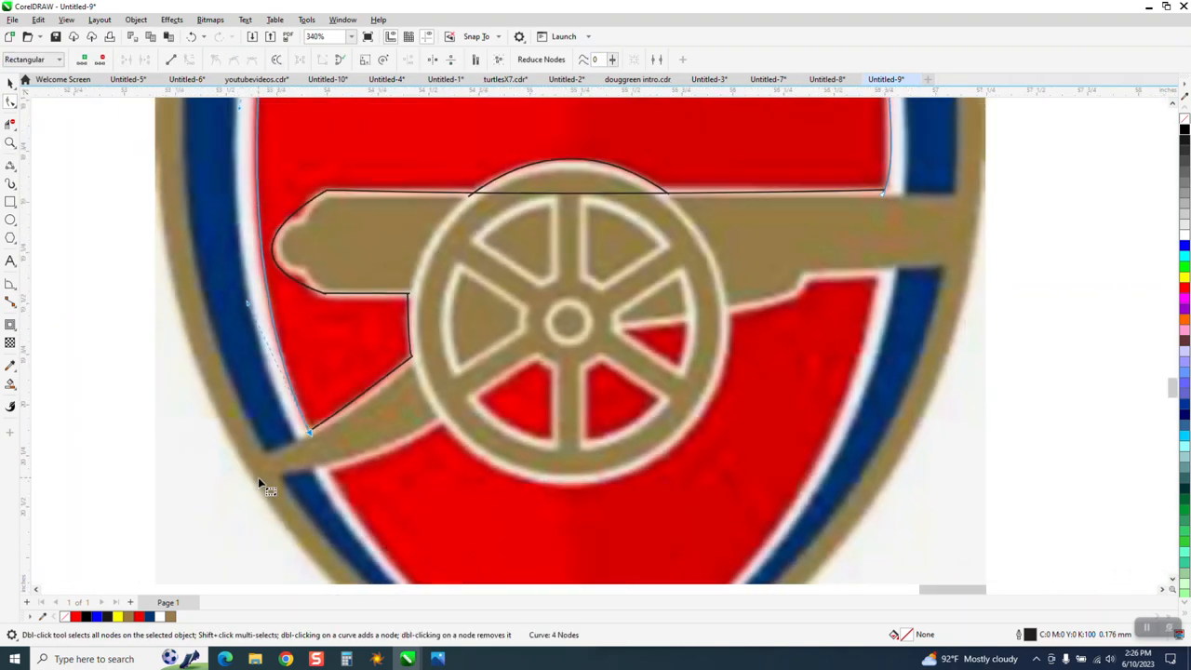
pyautogui.click(12, 142)
pyautogui.moveTo(240, 169); pyautogui.dragTo(482, 357)
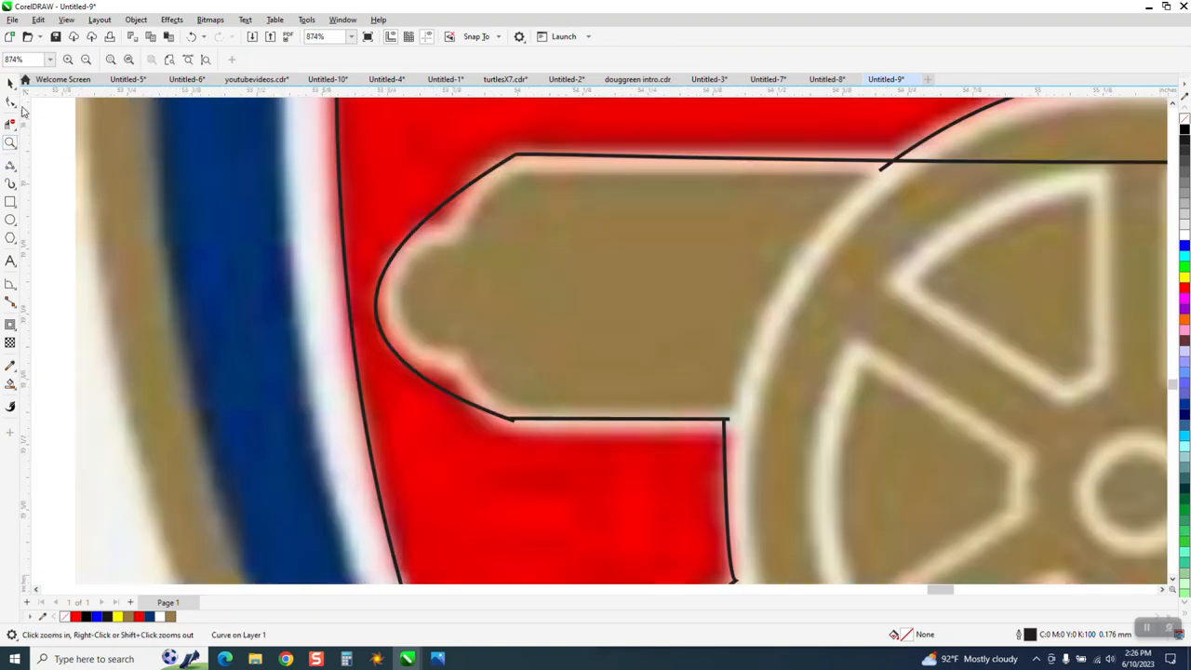
pyautogui.click(11, 104)
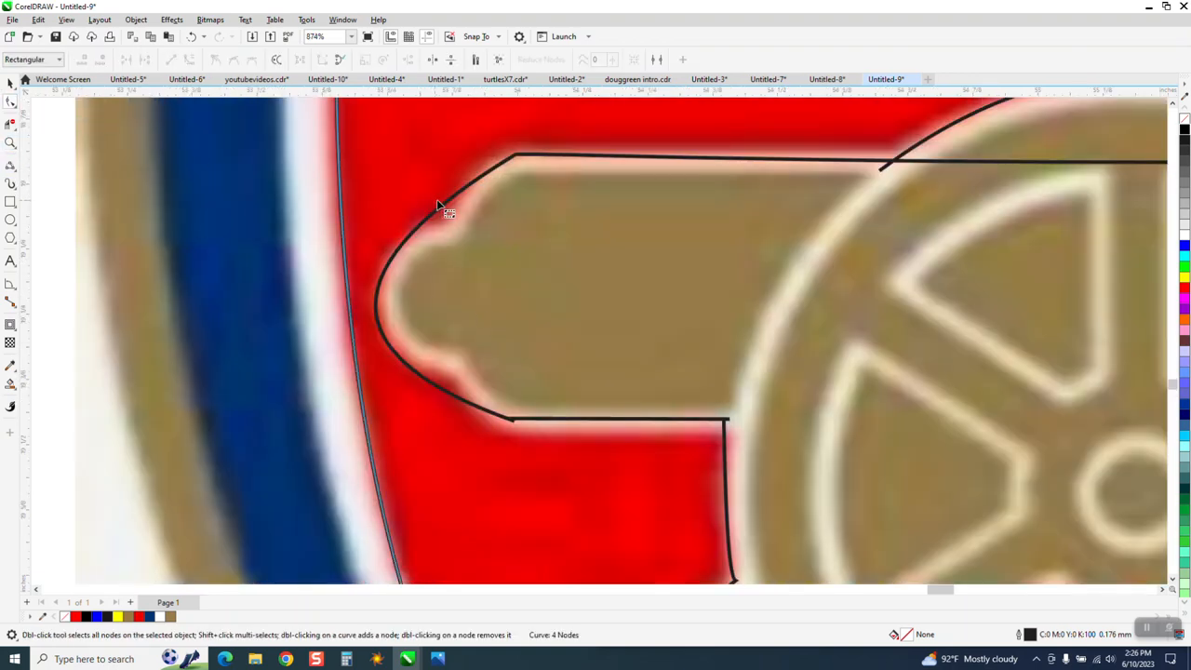
pyautogui.click(481, 182)
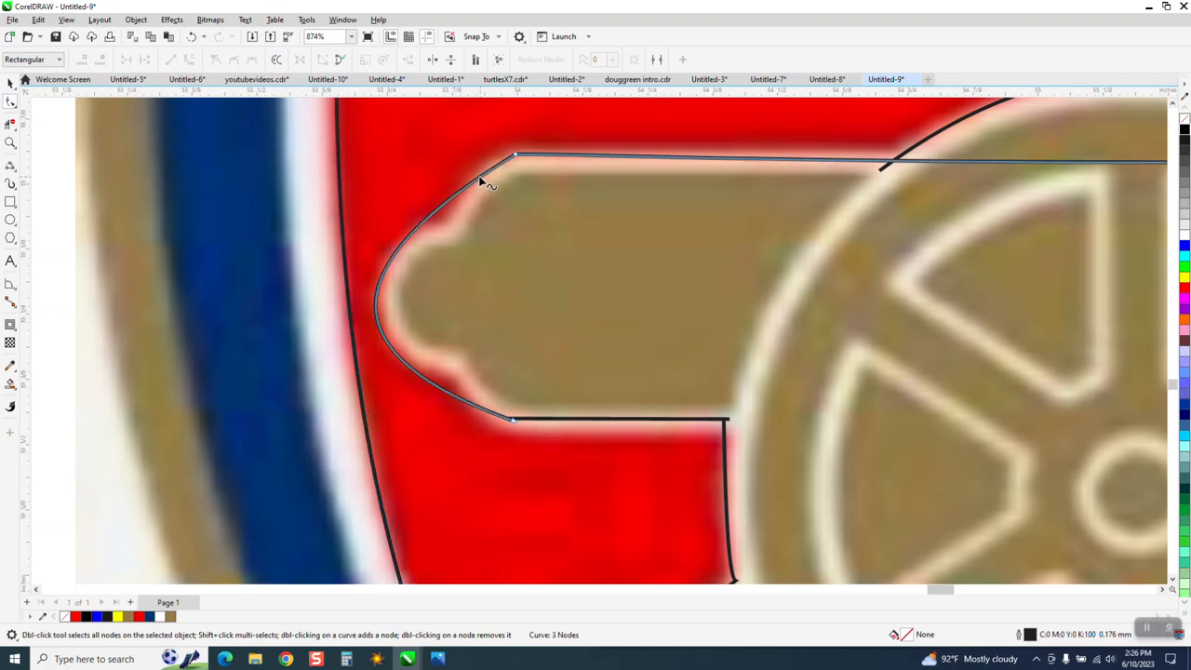
pyautogui.doubleClick(473, 186)
pyautogui.doubleClick(419, 227)
pyautogui.moveTo(439, 208); pyautogui.dragTo(452, 221)
pyautogui.click(192, 36)
# Step: Change the type of the two added nodes, add another node between them and pull it into the barrel end's upper notch
pyautogui.moveTo(402, 152); pyautogui.dragTo(517, 242)
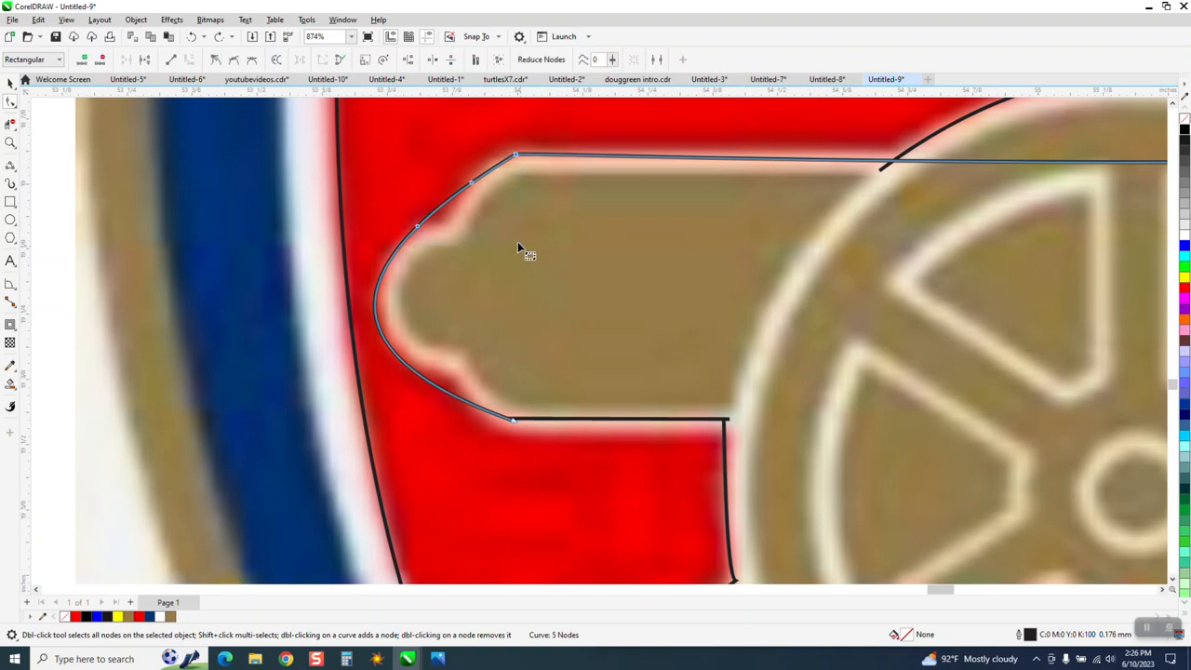
pyautogui.rightClick(472, 185)
pyautogui.click(512, 288)
pyautogui.click(444, 211)
pyautogui.click(442, 206)
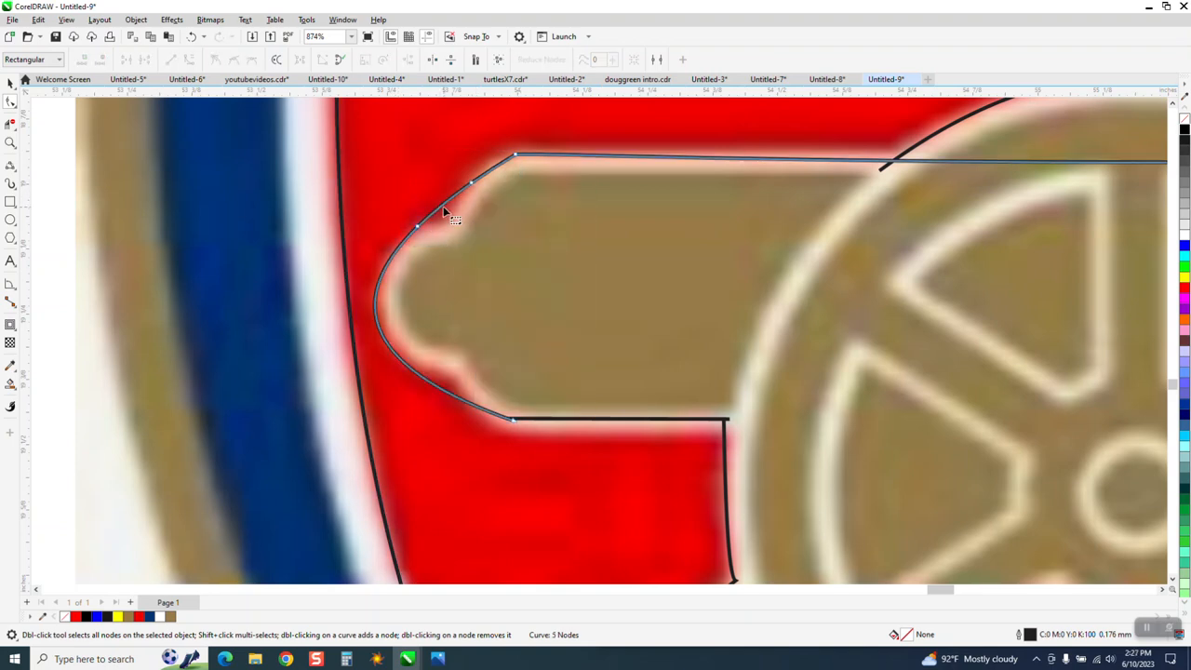
pyautogui.doubleClick(444, 203)
pyautogui.moveTo(444, 204); pyautogui.dragTo(454, 225)
# Step: Bend the lower part of the barrel-end curve inward, and add a node there moved onto the rounded knob's edge
pyautogui.moveTo(452, 399); pyautogui.dragTo(455, 376)
pyautogui.doubleClick(402, 337)
pyautogui.moveTo(402, 337); pyautogui.dragTo(406, 354)
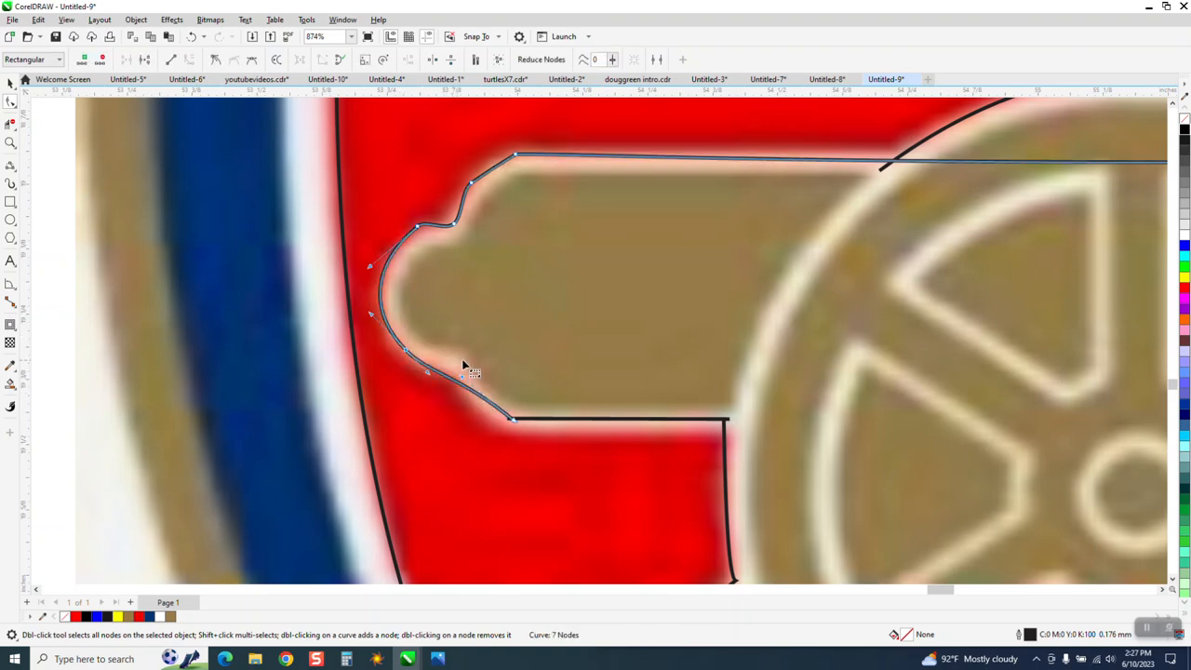
# Step: Fill the enclosed upper field with red (#EC0000) and no outline using Smart Fill, and nudge the filled shape 5 inches left
pyautogui.scroll(-8, 421, 379)
pyautogui.scroll(-4, 406, 377)
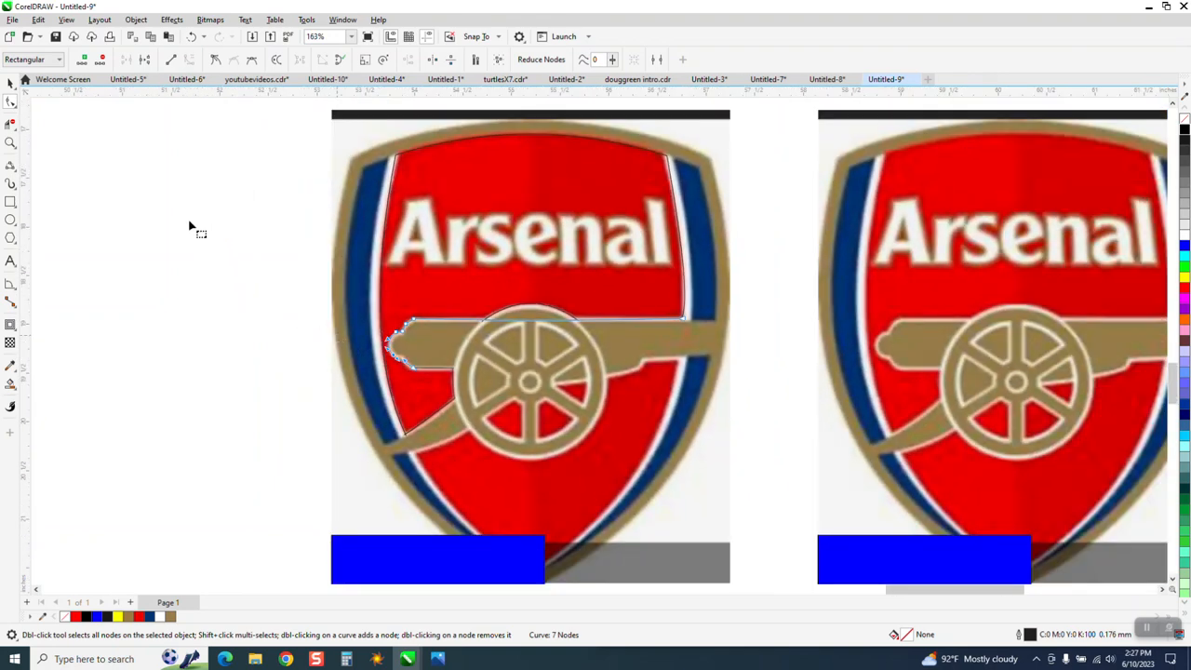
pyautogui.click(10, 82)
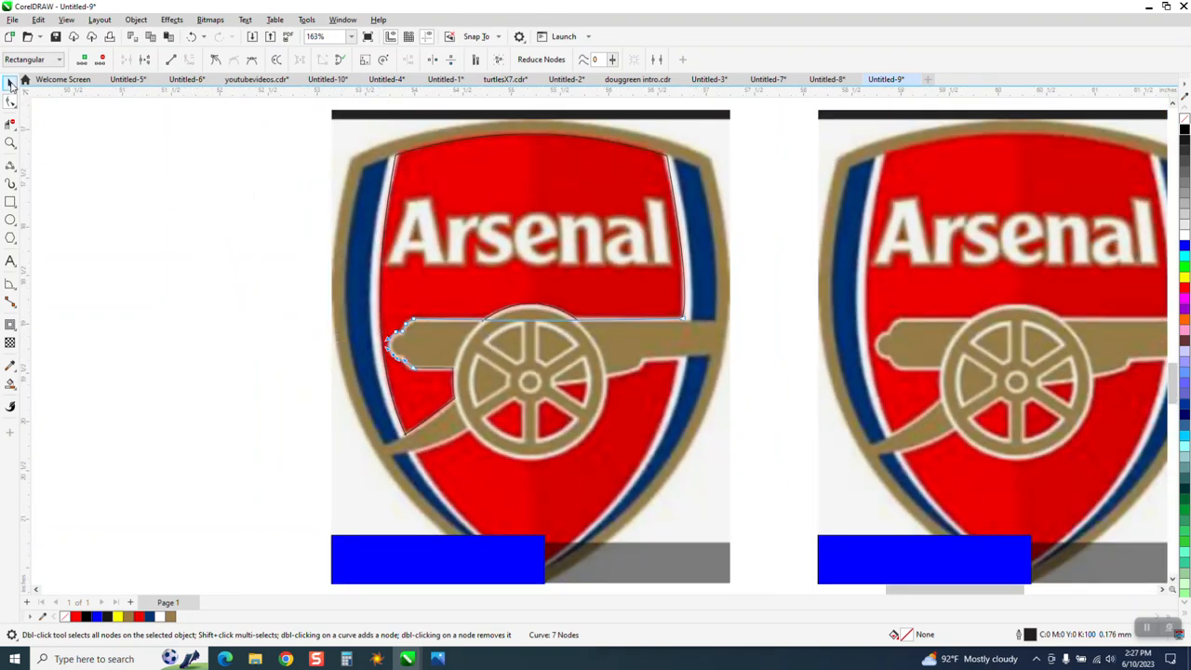
pyautogui.click(11, 385)
pyautogui.click(498, 193)
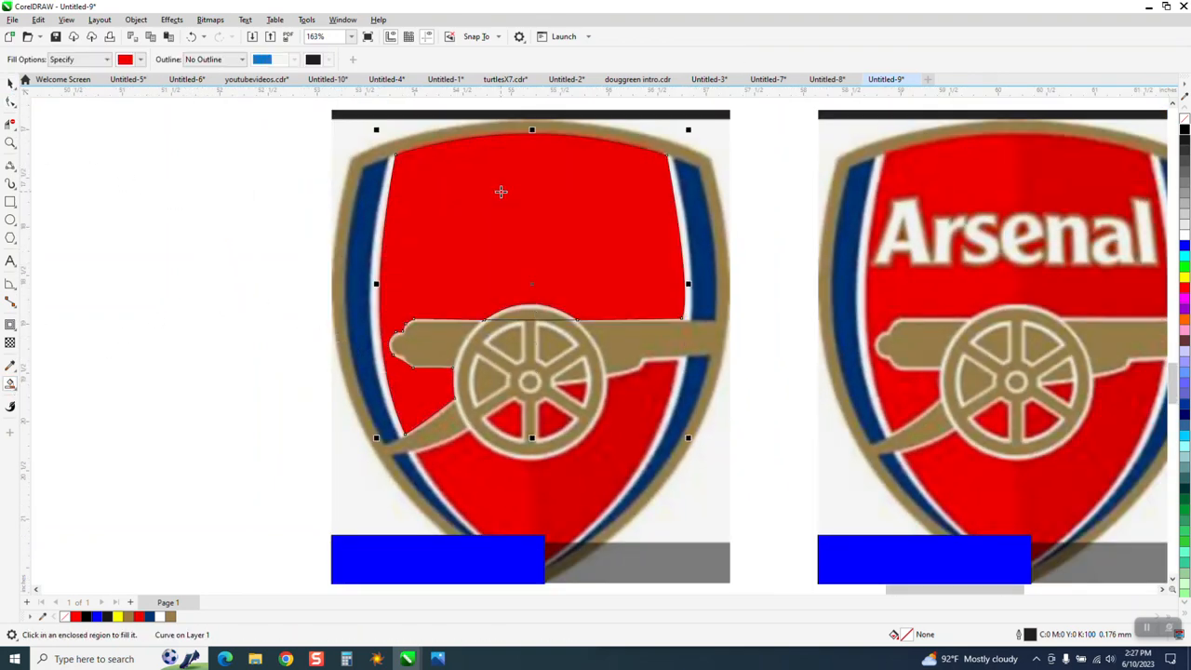
pyautogui.scroll(-1, 539, 291)
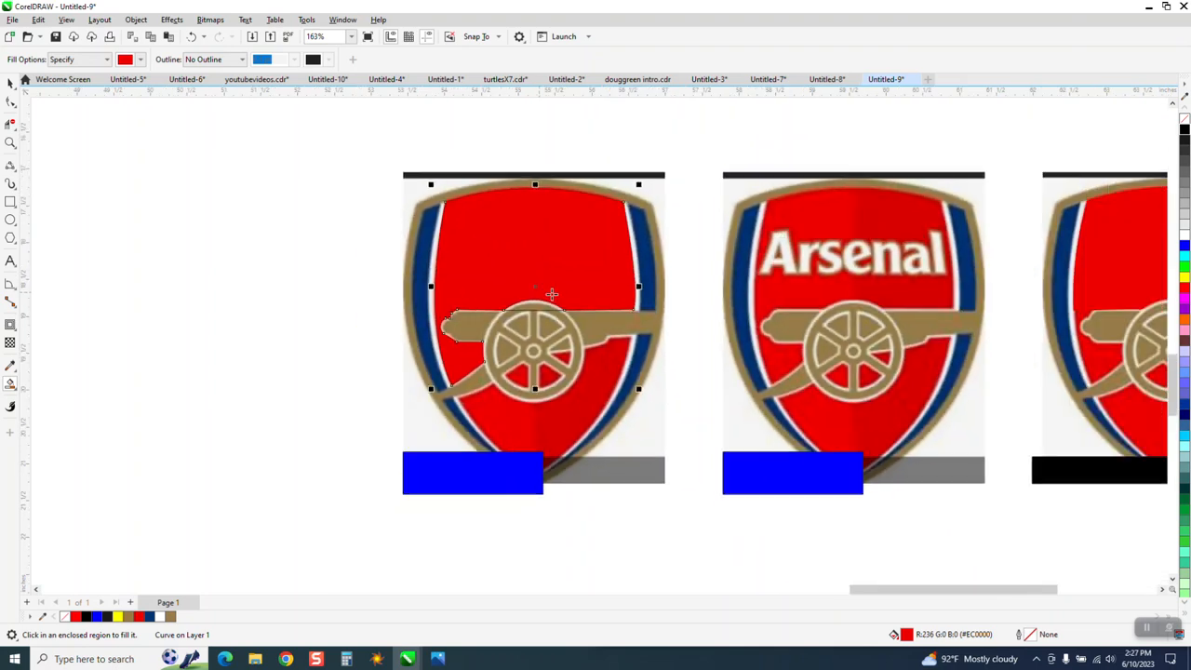
pyautogui.press('Left')
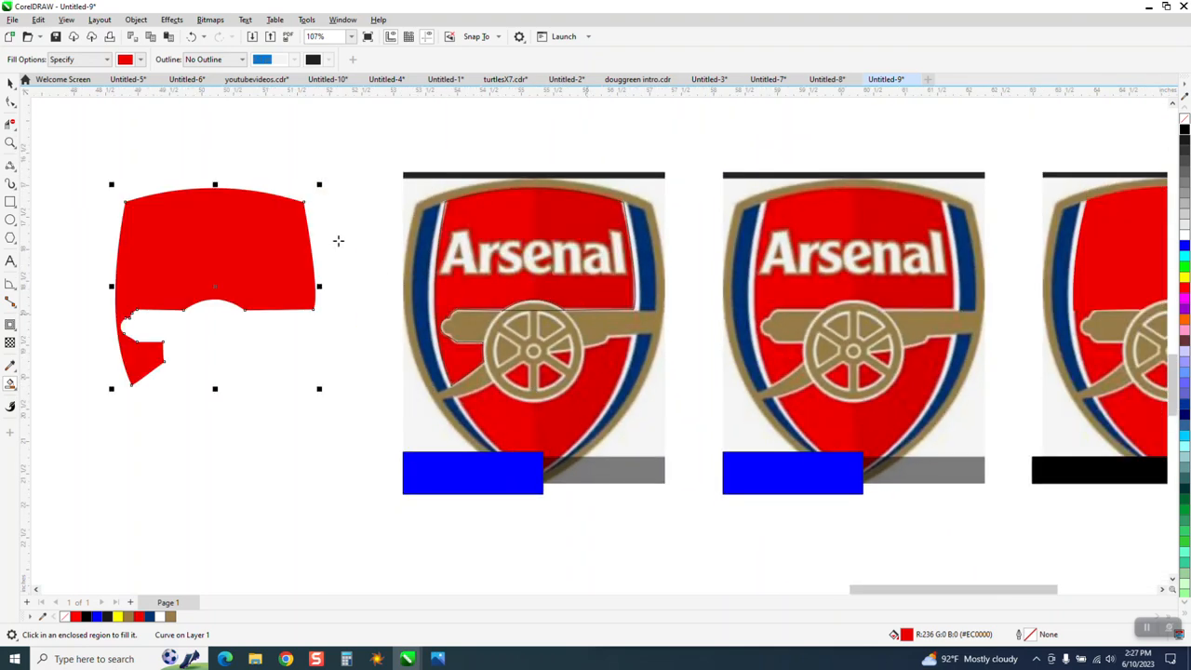
# Step: Nudge the traced outer outline of the upper field 5 inches left onto the red shape and delete it
pyautogui.click(11, 82)
pyautogui.click(509, 226)
pyautogui.press('Left')
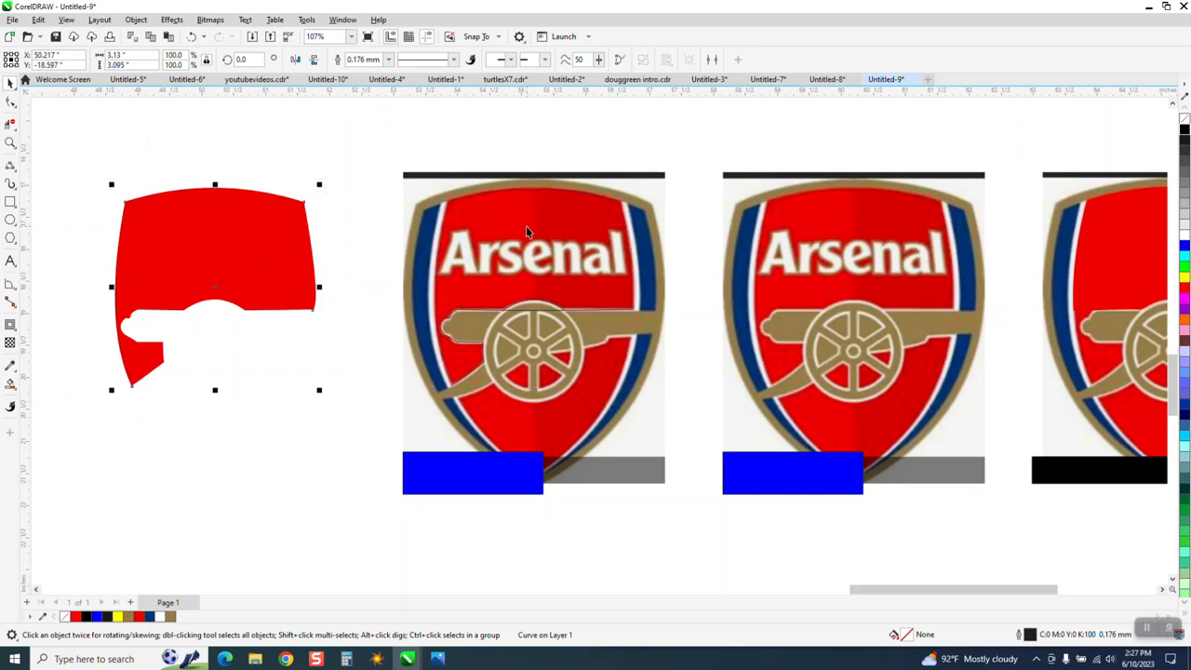
pyautogui.press('Escape')
# Step: Nudge the badge bitmap, the remaining traced curves and the blue rectangle 5 inches left to line up with the red shape
pyautogui.click(573, 260)
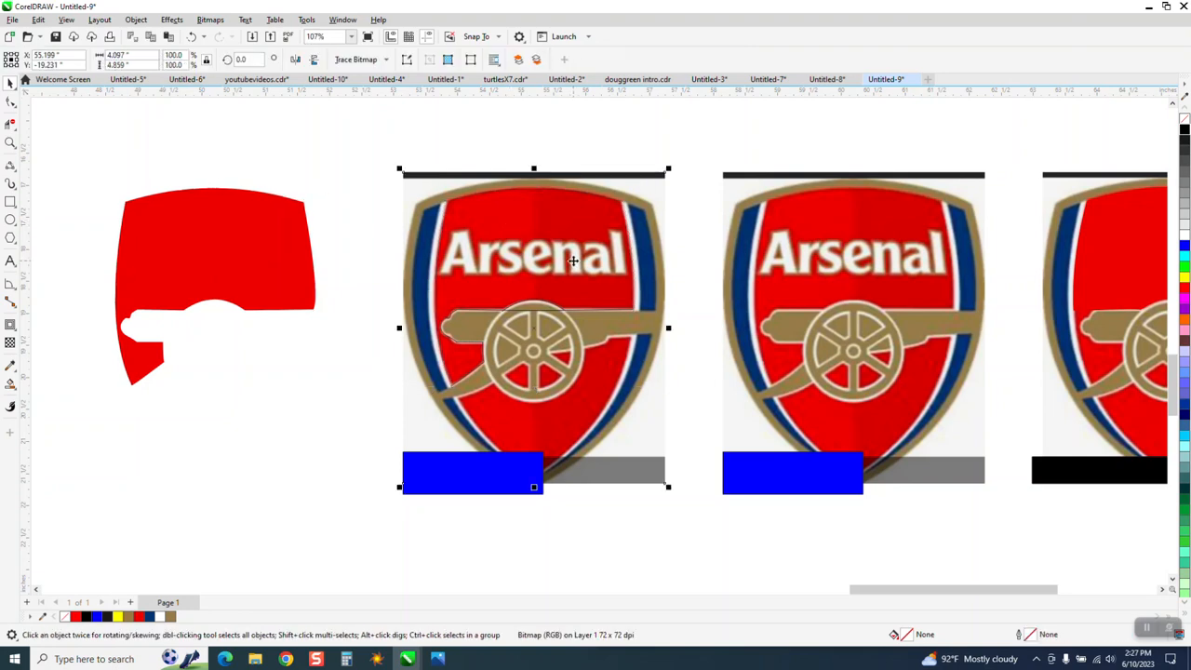
pyautogui.press('Left')
pyautogui.moveTo(423, 244); pyautogui.dragTo(358, 426)
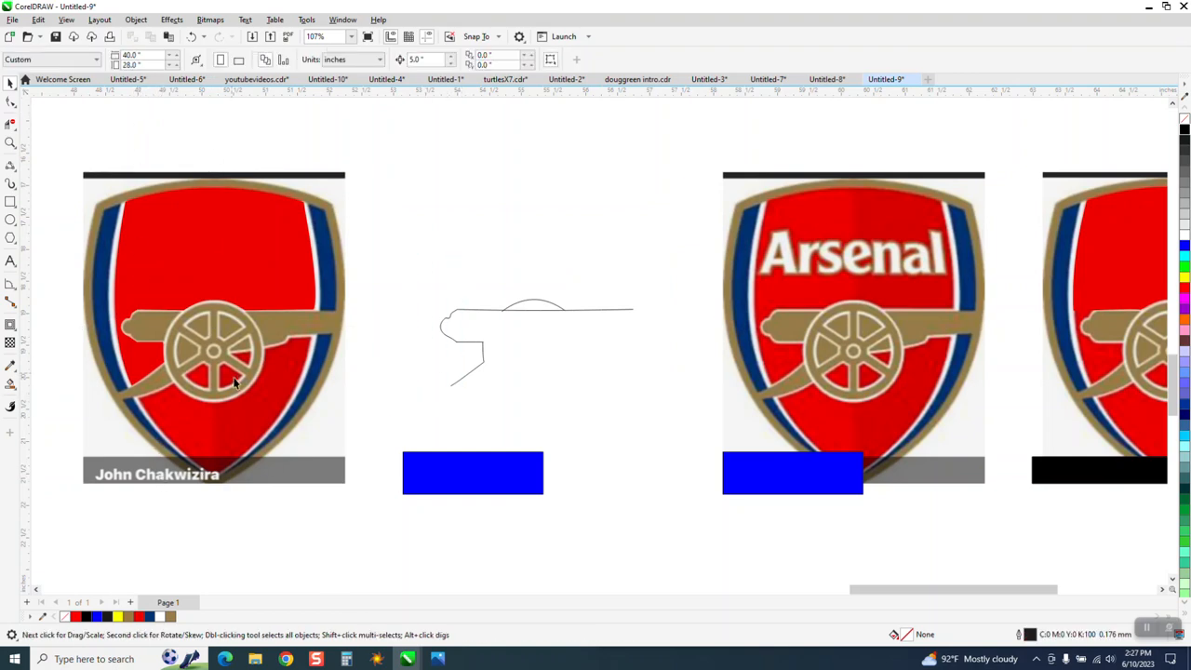
pyautogui.moveTo(385, 249); pyautogui.dragTo(700, 452)
pyautogui.press('Left')
pyautogui.click(524, 459)
pyautogui.press('Left')
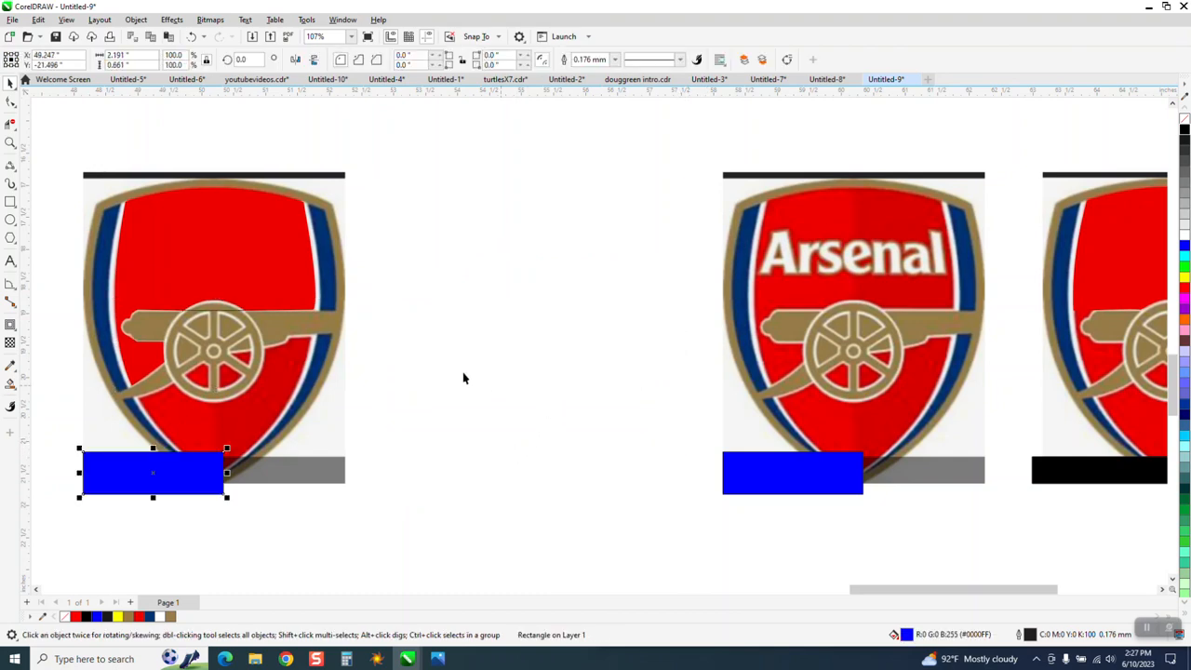
# Step: Delete the traced curve around the barrel's upper edge and rounded end, and nudge the red shape 5 inches right off the badge
pyautogui.click(237, 314)
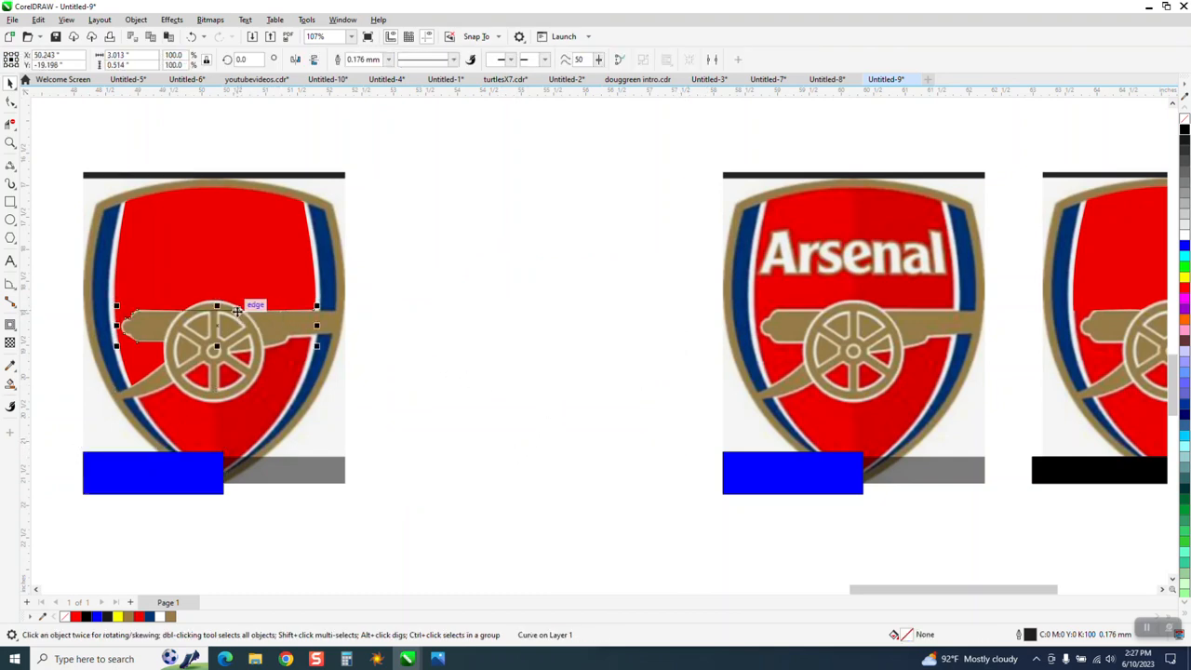
pyautogui.press('Escape')
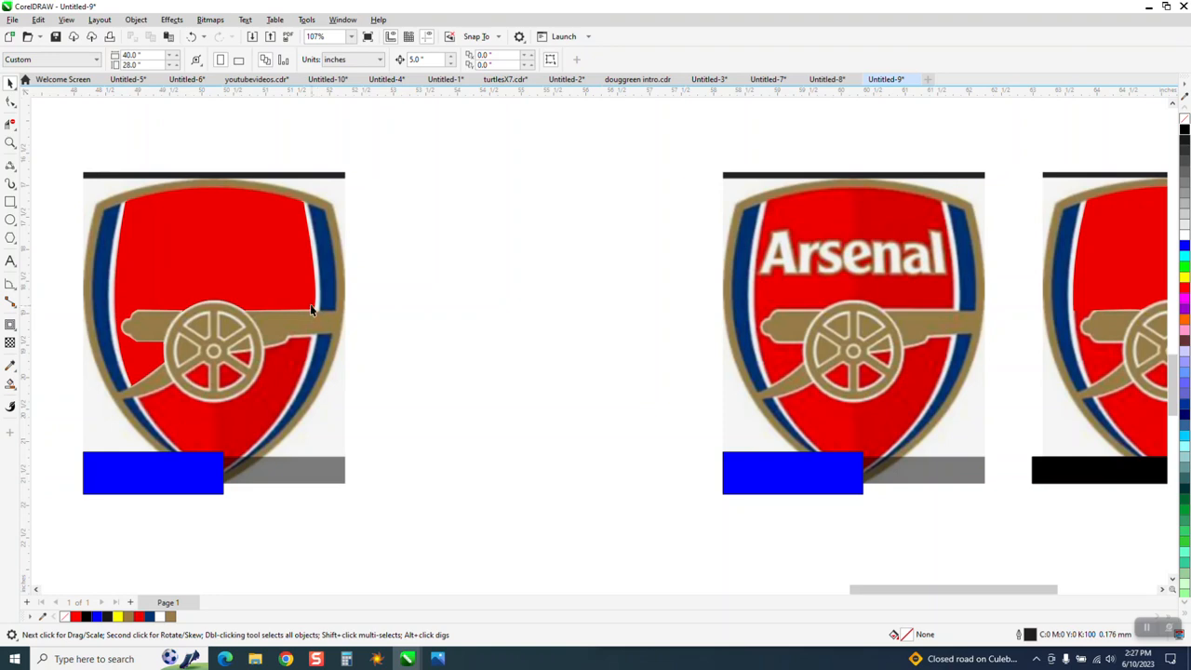
pyautogui.click(11, 144)
pyautogui.moveTo(91, 210); pyautogui.dragTo(410, 348)
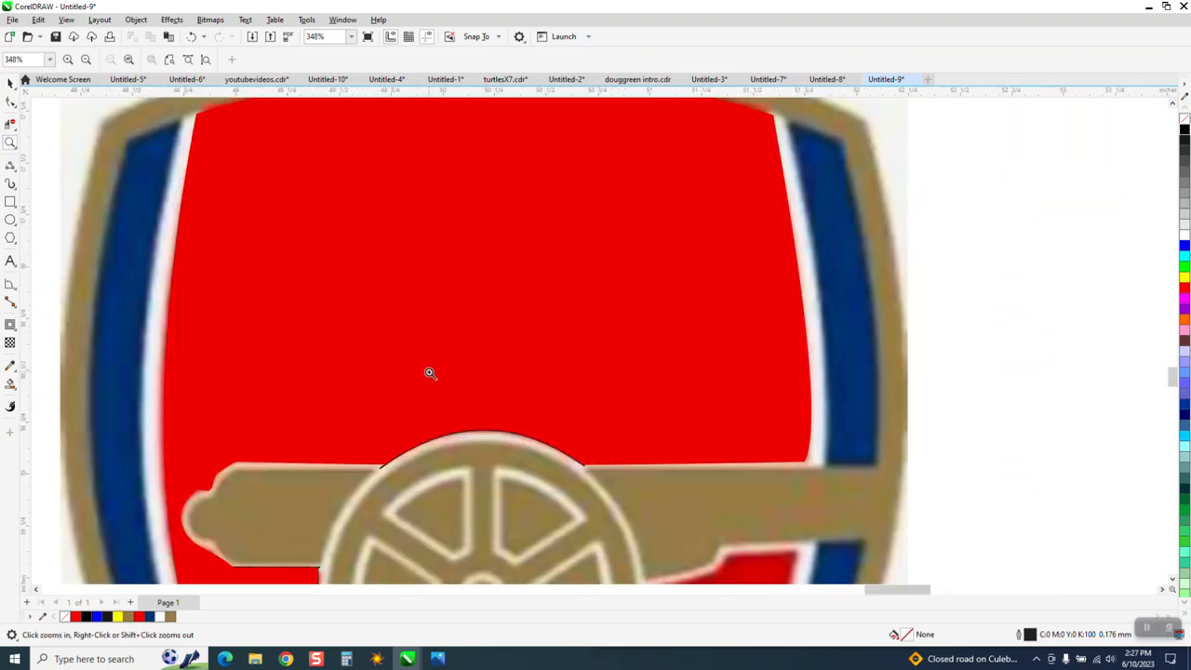
pyautogui.scroll(-1, 430, 352)
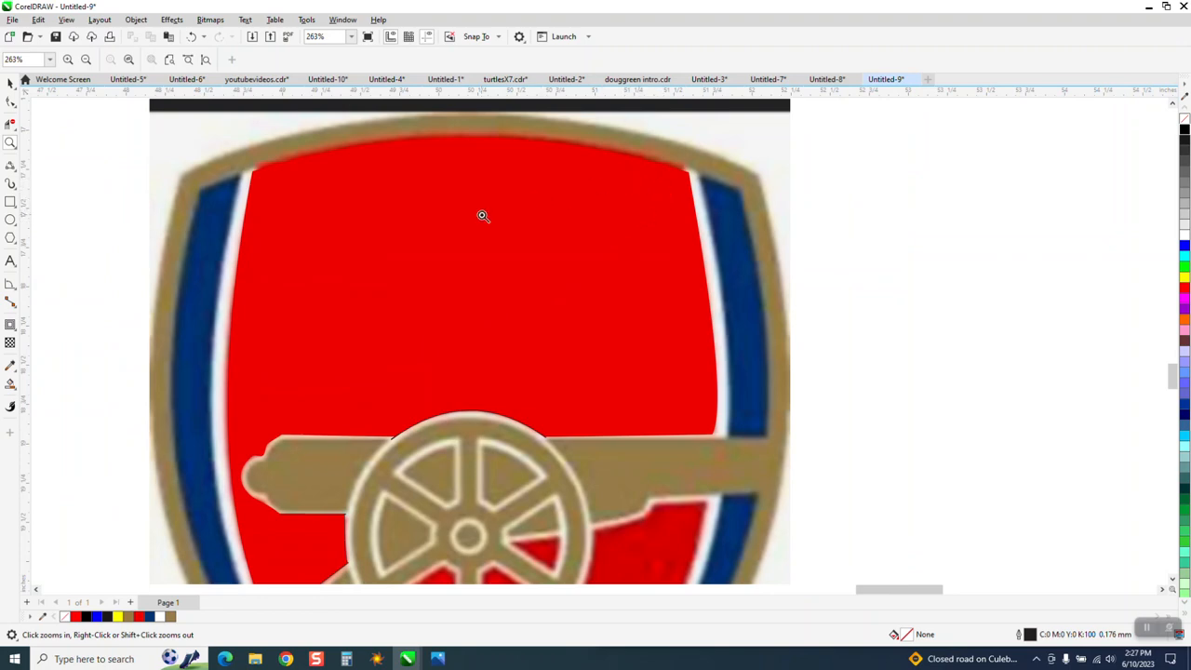
pyautogui.scroll(-1, 406, 239)
pyautogui.click(10, 82)
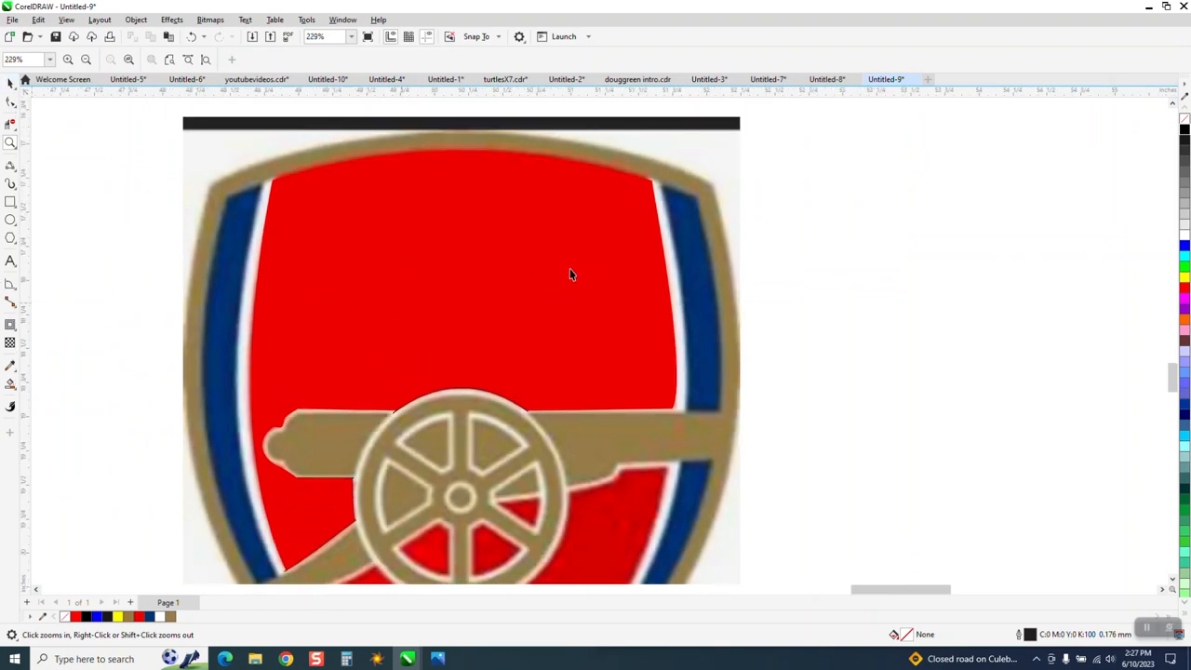
pyautogui.click(526, 411)
pyautogui.press('Right')
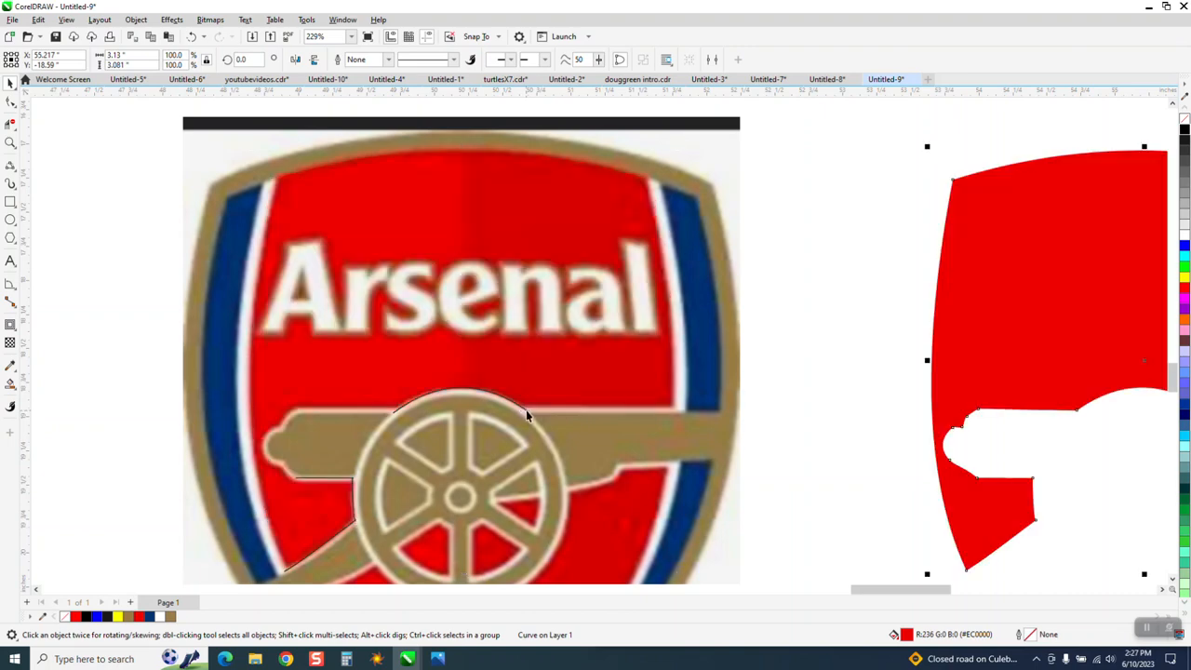
# Step: Delete the leftover wheel arc, barrel underside and trail curves, and nudge the red shape 5 inches left back onto the badge
pyautogui.click(523, 411)
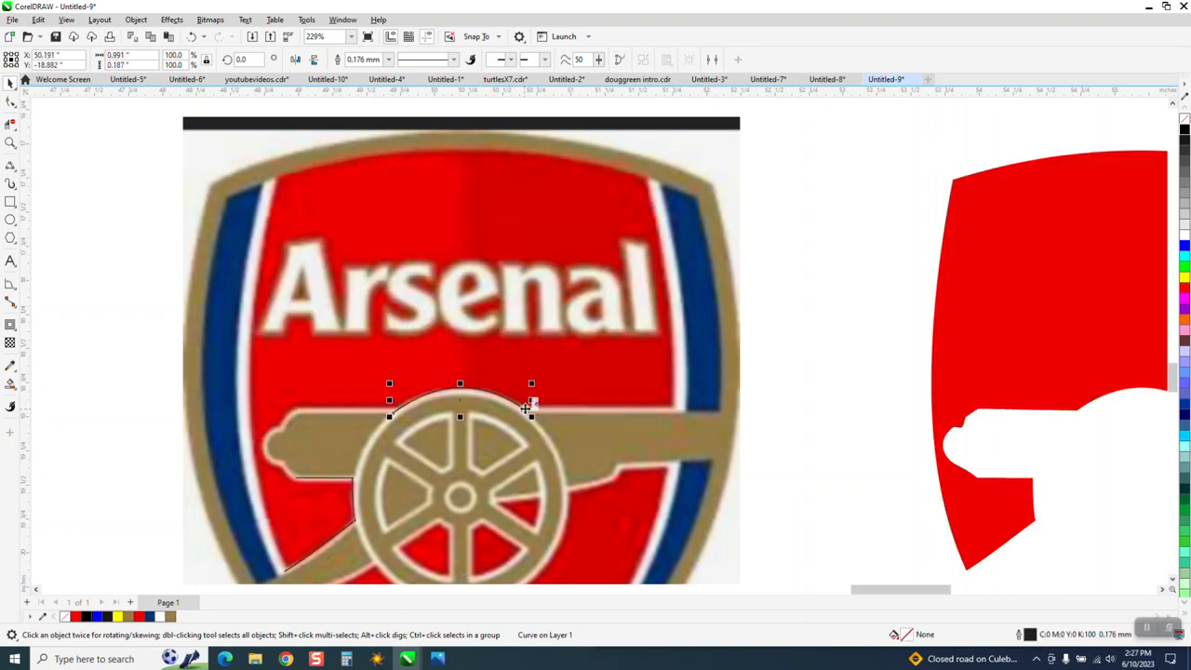
pyautogui.press('Delete')
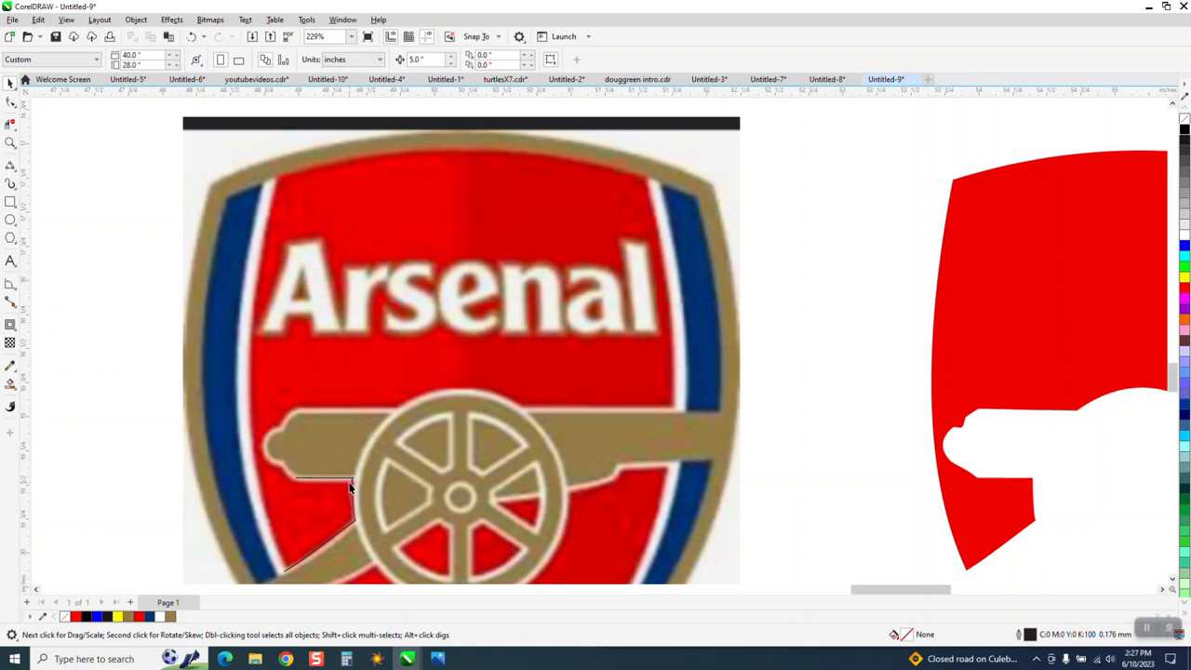
pyautogui.click(353, 482)
pyautogui.press('Delete')
pyautogui.click(354, 479)
pyautogui.press('Delete')
pyautogui.click(1018, 372)
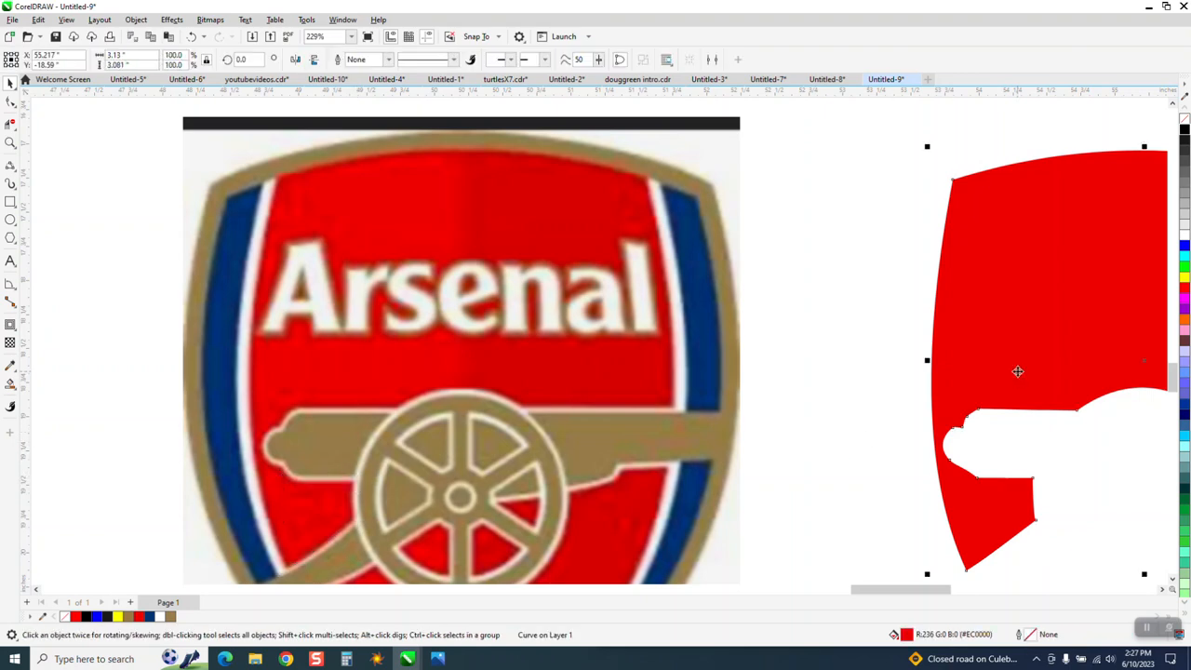
pyautogui.press('Left')
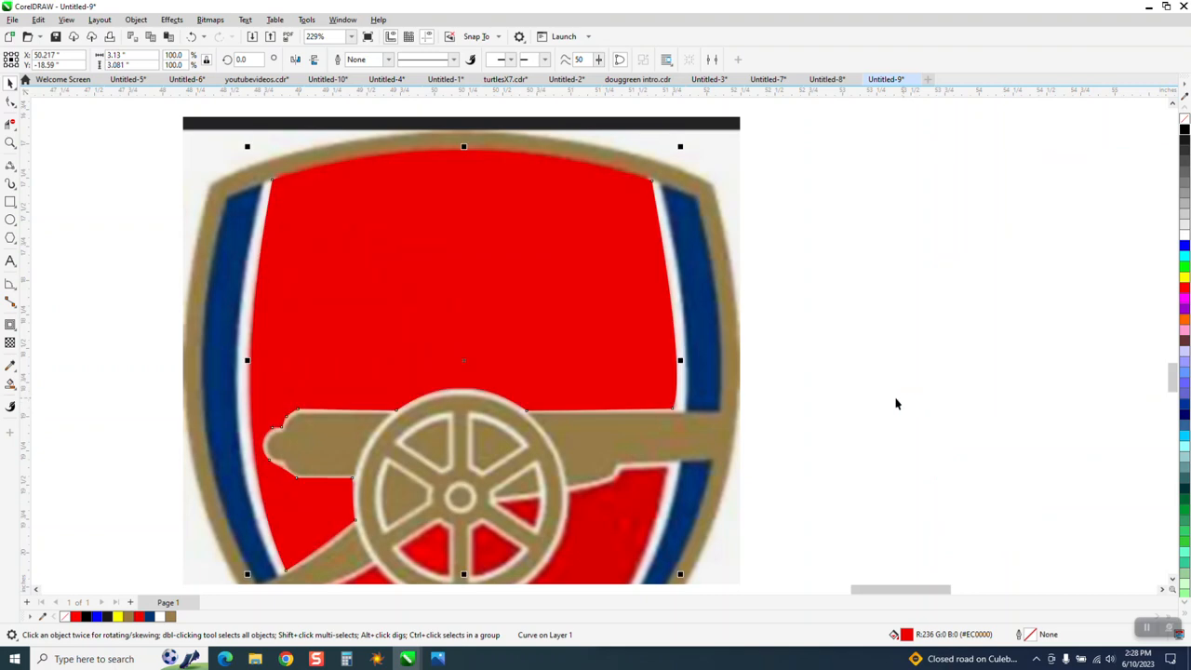
# Step: Examine the finished vector crest at the end of the row of badge copies
pyautogui.scroll(-2, 895, 403)
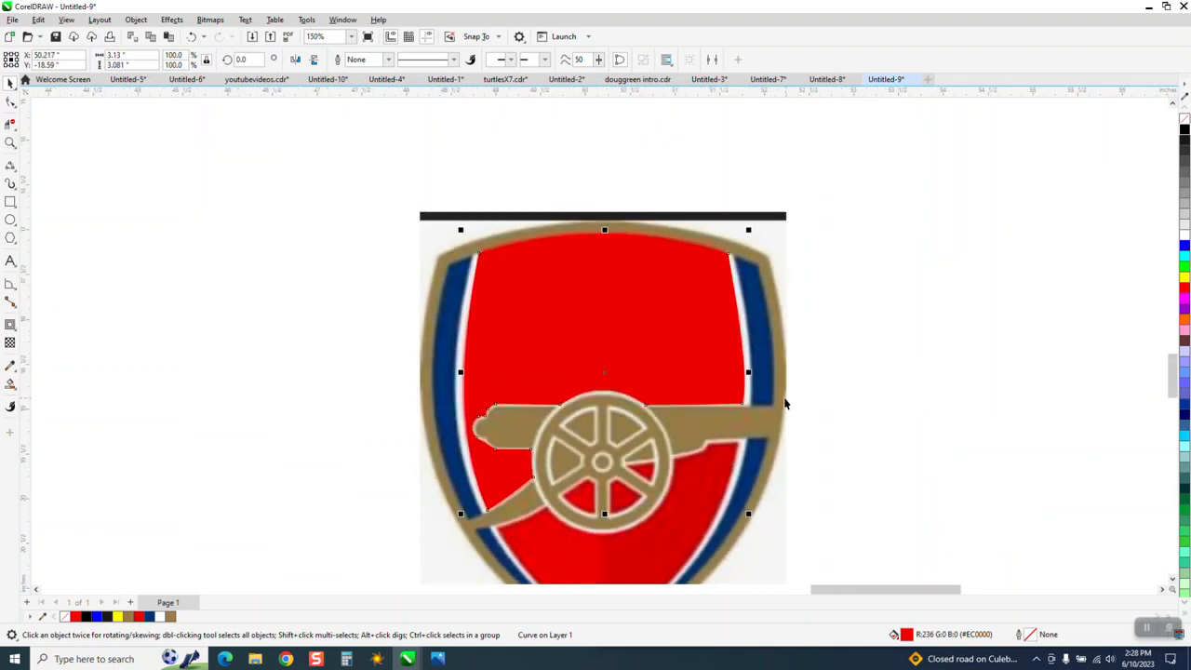
pyautogui.scroll(-5, 785, 403)
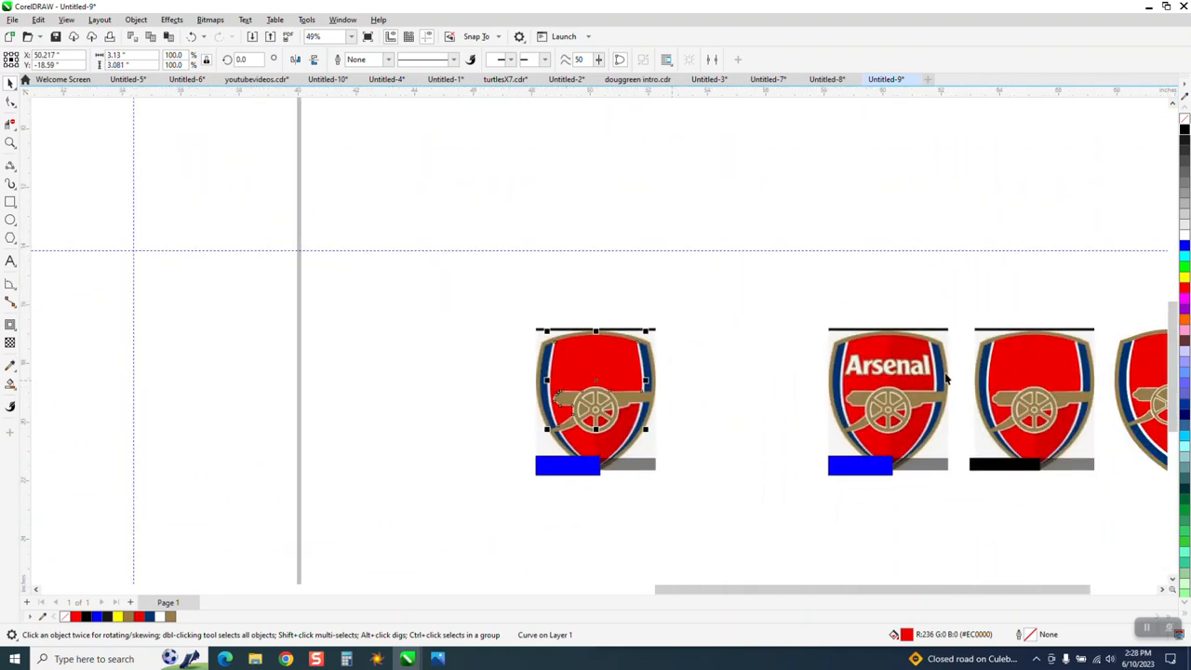
pyautogui.scroll(-1, 865, 402)
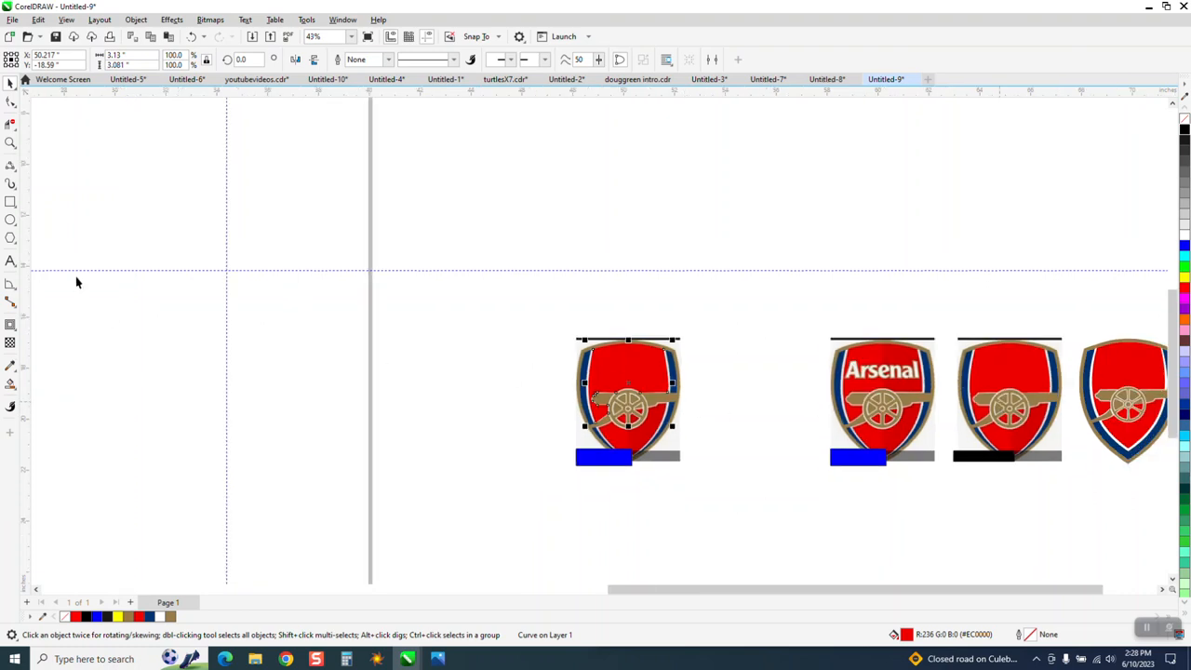
pyautogui.press('z')
pyautogui.moveTo(1089, 341); pyautogui.dragTo(1047, 465)
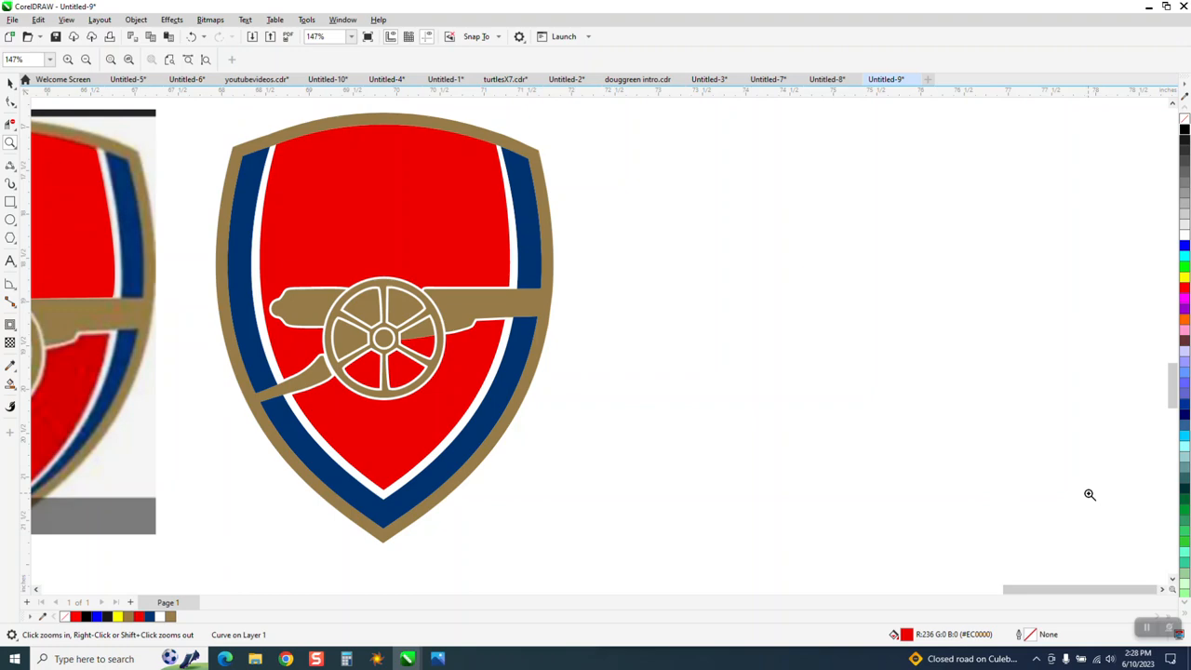